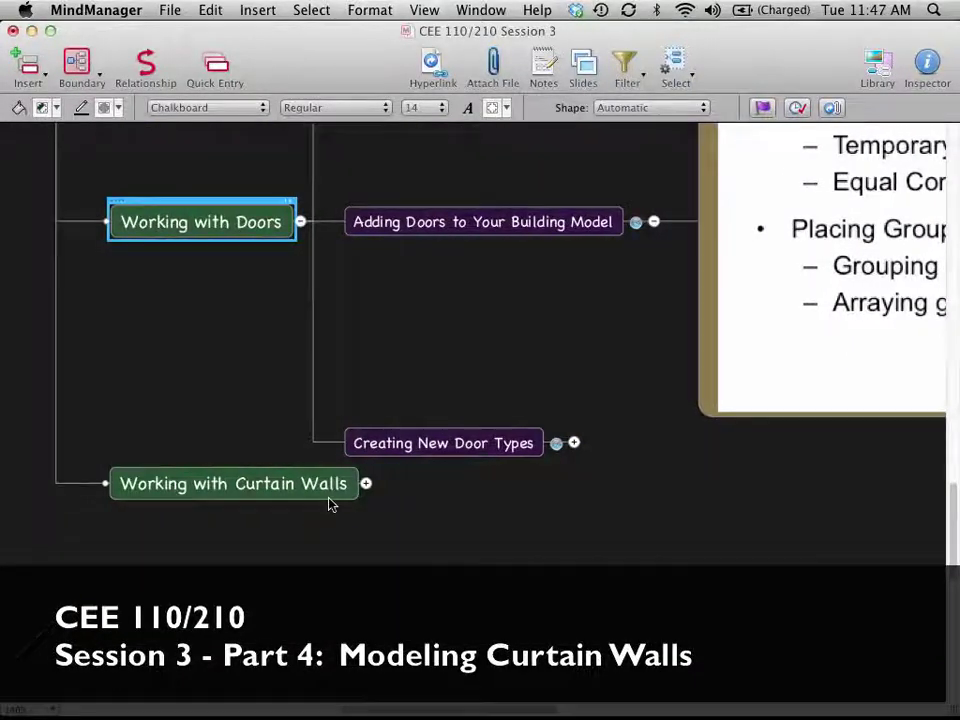
Expand Working with Curtain Walls and its Key Features topic to reveal the slide.
left_click(366, 483)
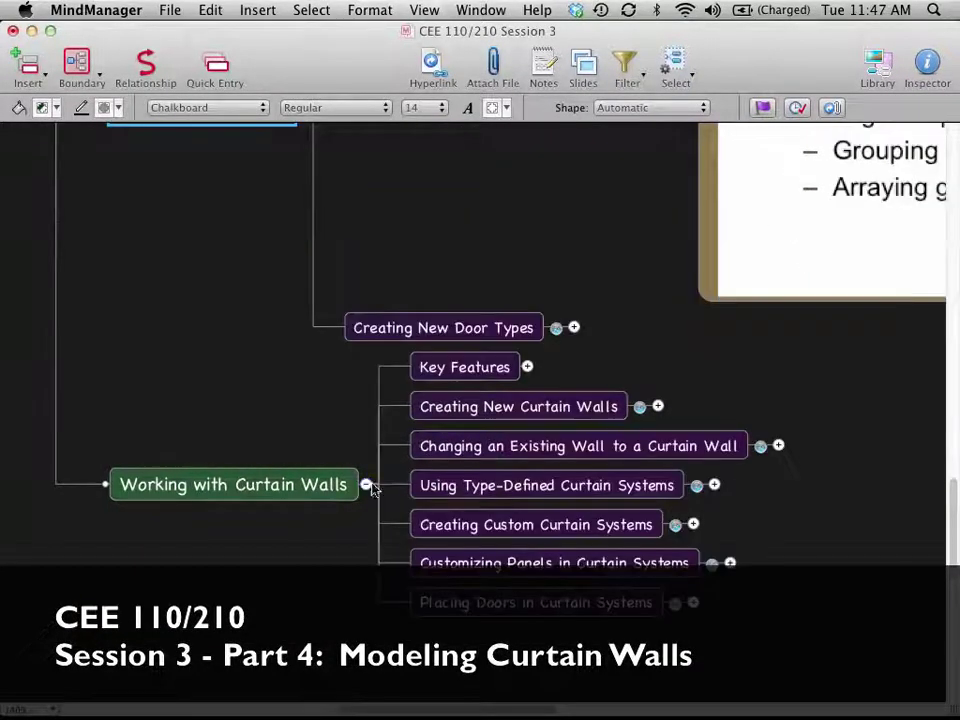
left_click(527, 367)
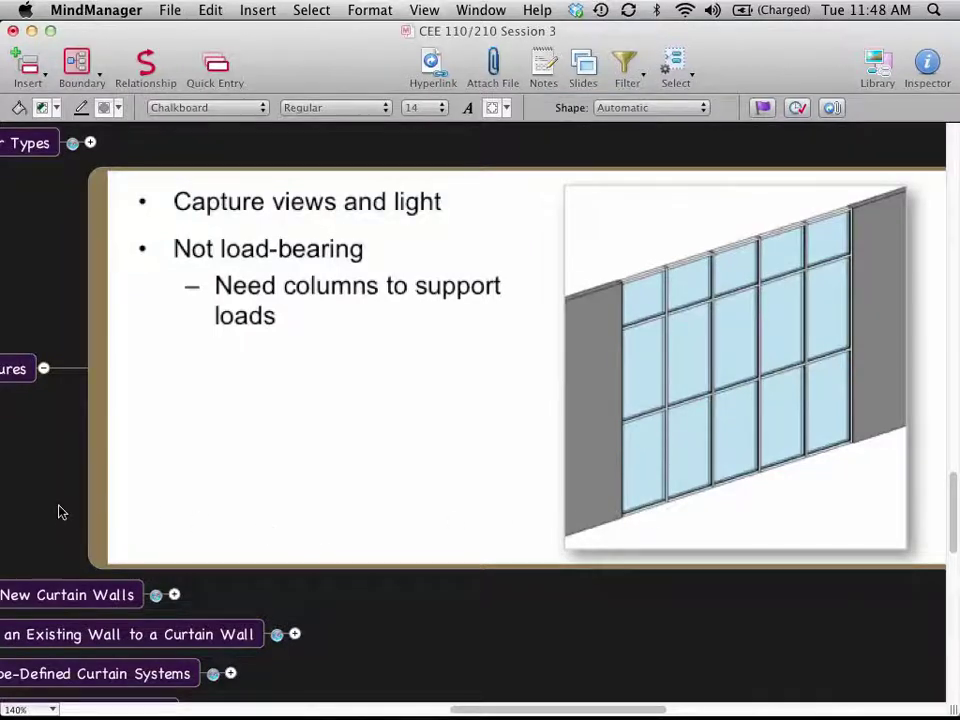
Collapse the Key Features slide, expand Creating New Curtain Walls, and scroll through it.
scroll(58, 512, "left", 5)
scroll(58, 512, "down", 2)
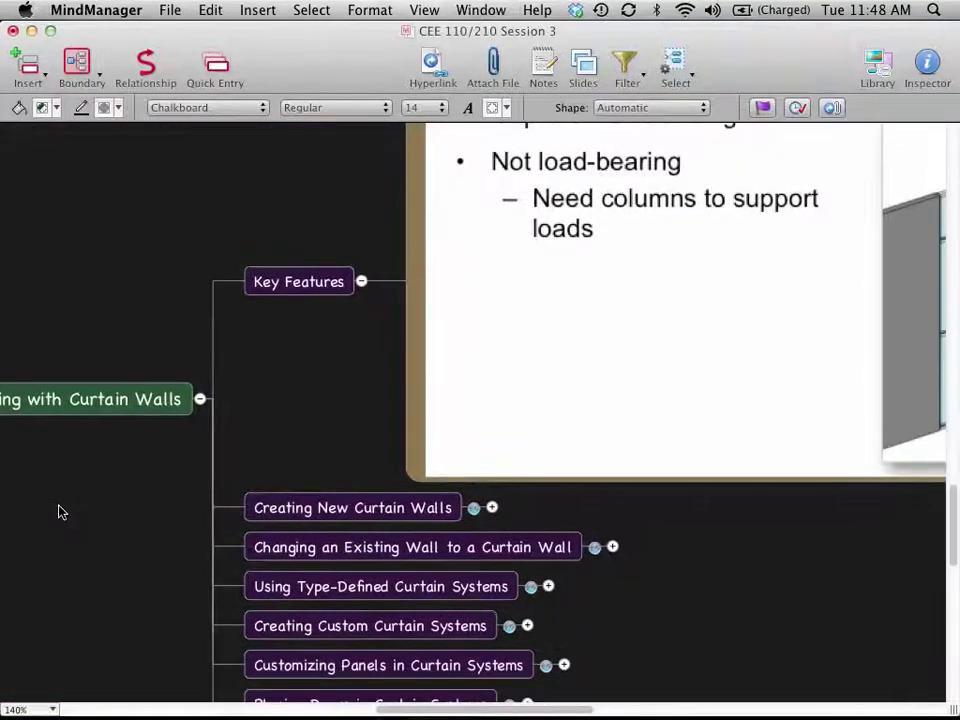
scroll(58, 512, "down", 2)
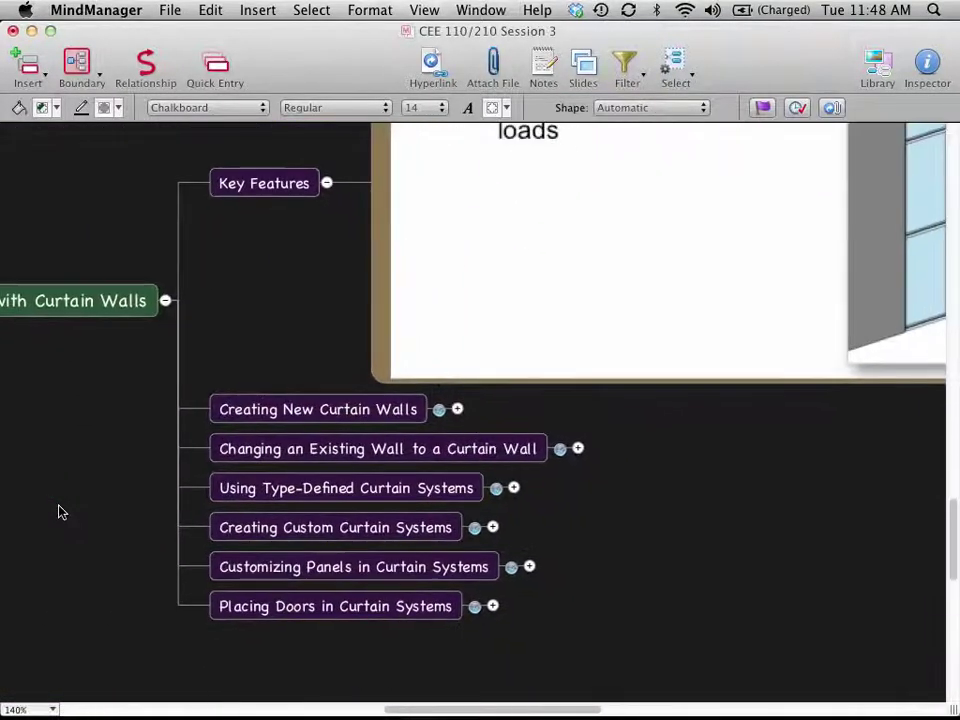
left_click(326, 184)
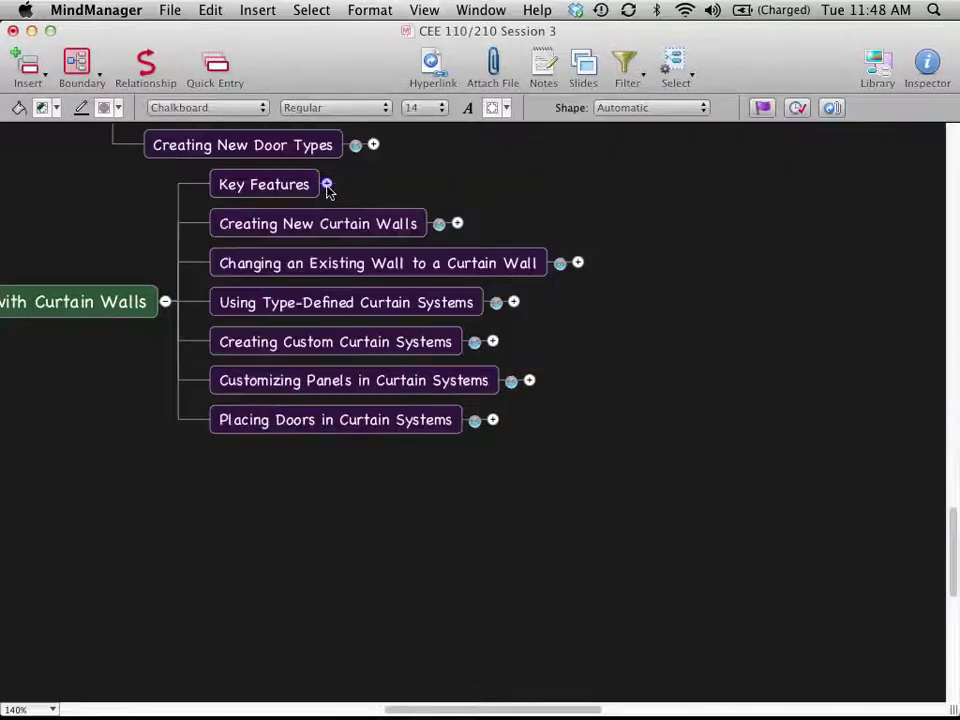
left_click(458, 224)
scroll(484, 373, "right", 5)
scroll(484, 373, "up", 3)
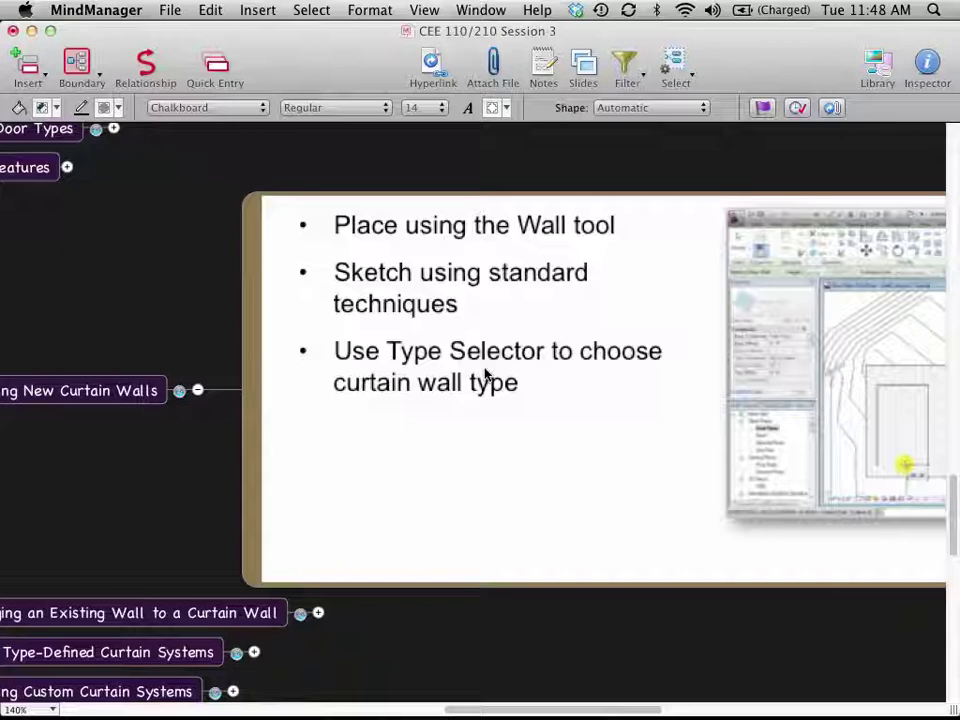
scroll(155, 499, "down", 3)
scroll(155, 499, "left", 3)
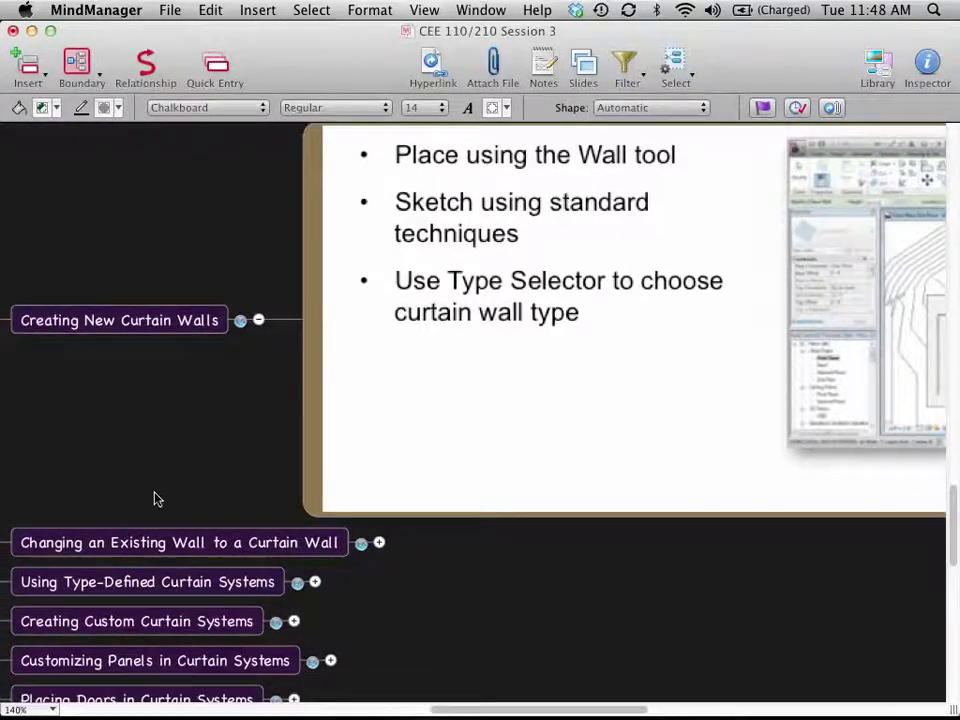
scroll(155, 499, "down", 5)
scroll(155, 499, "left", 2)
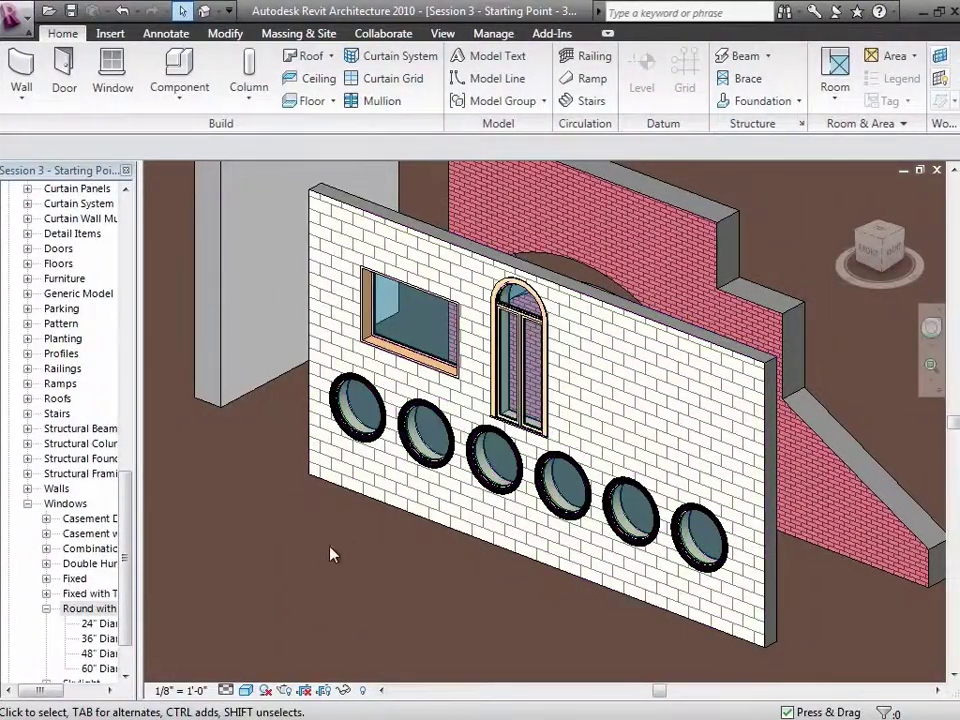
Open the Level 1 floor plan from the Project Browser.
scroll(326, 560, "down", 3)
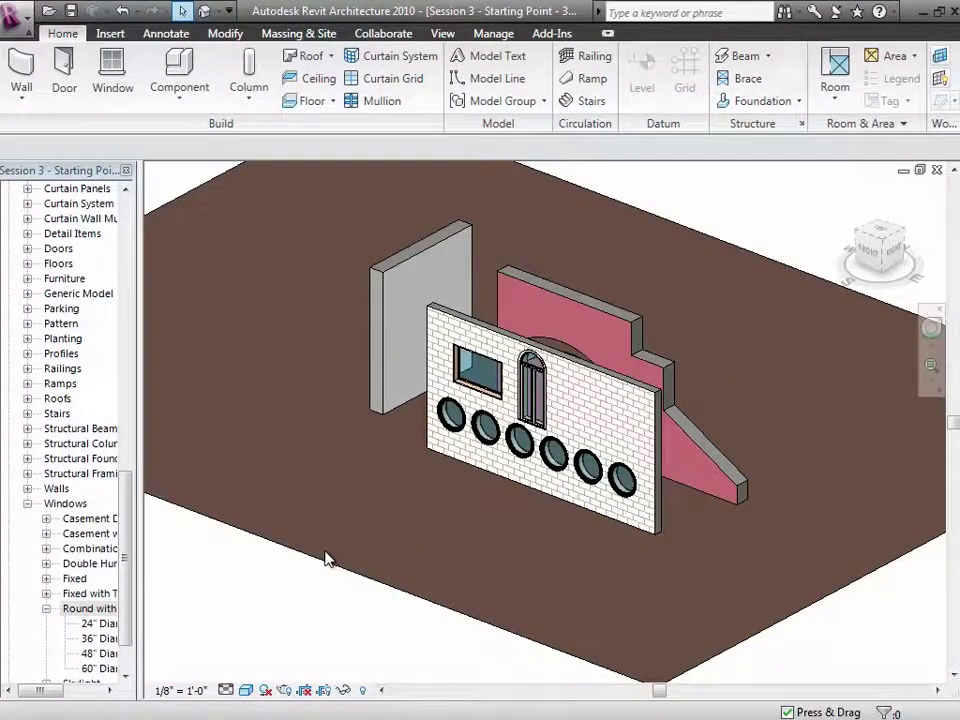
left_click(127, 192)
scroll(127, 192, "up", 10)
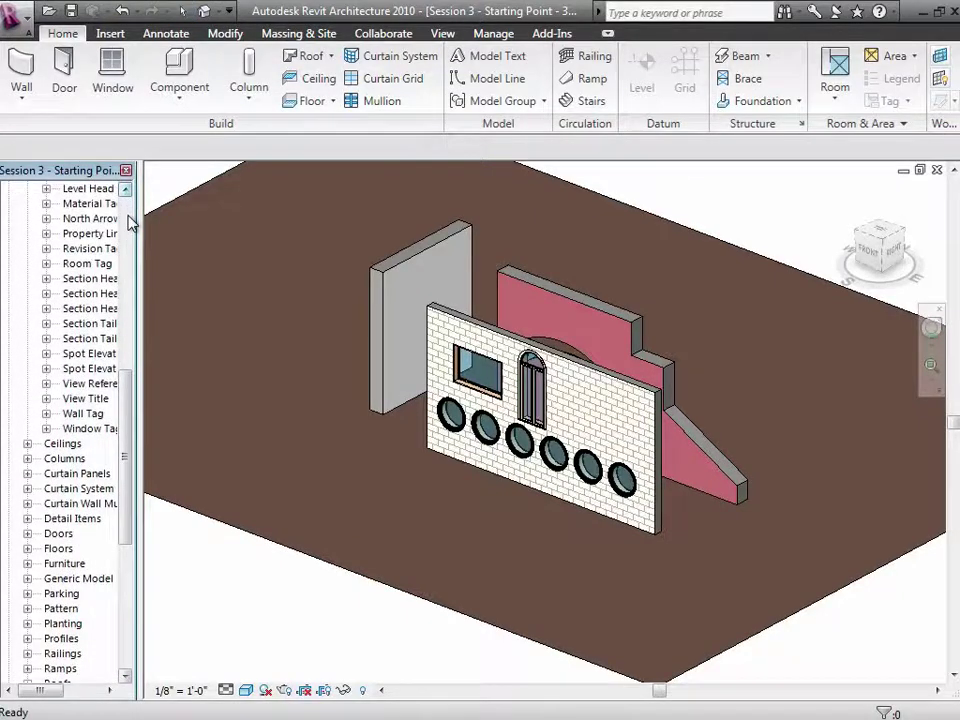
double_click(68, 204)
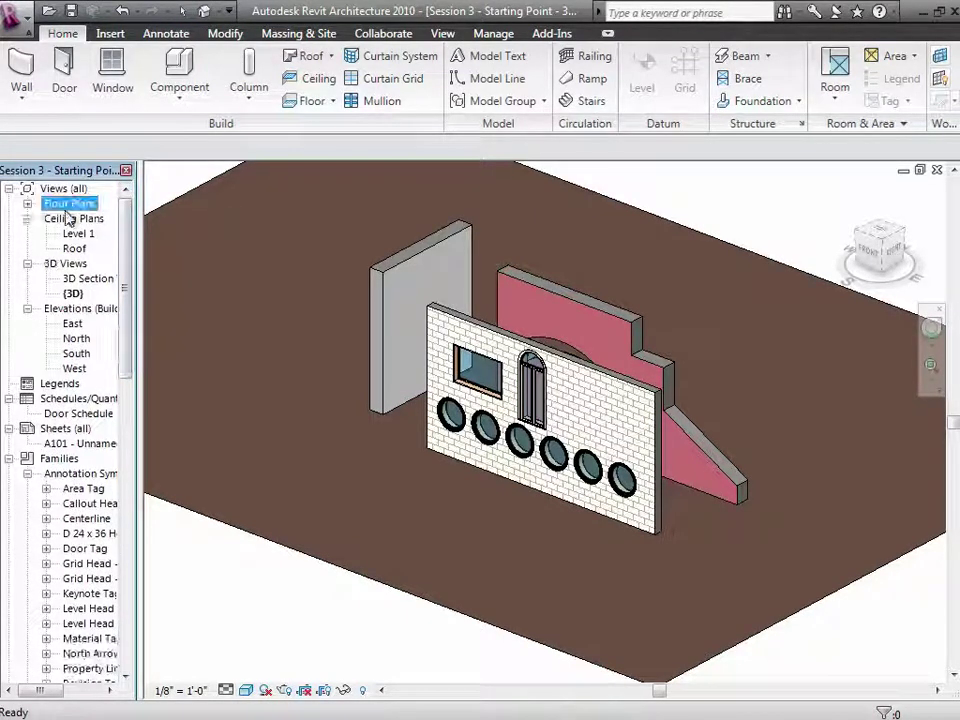
double_click(64, 204)
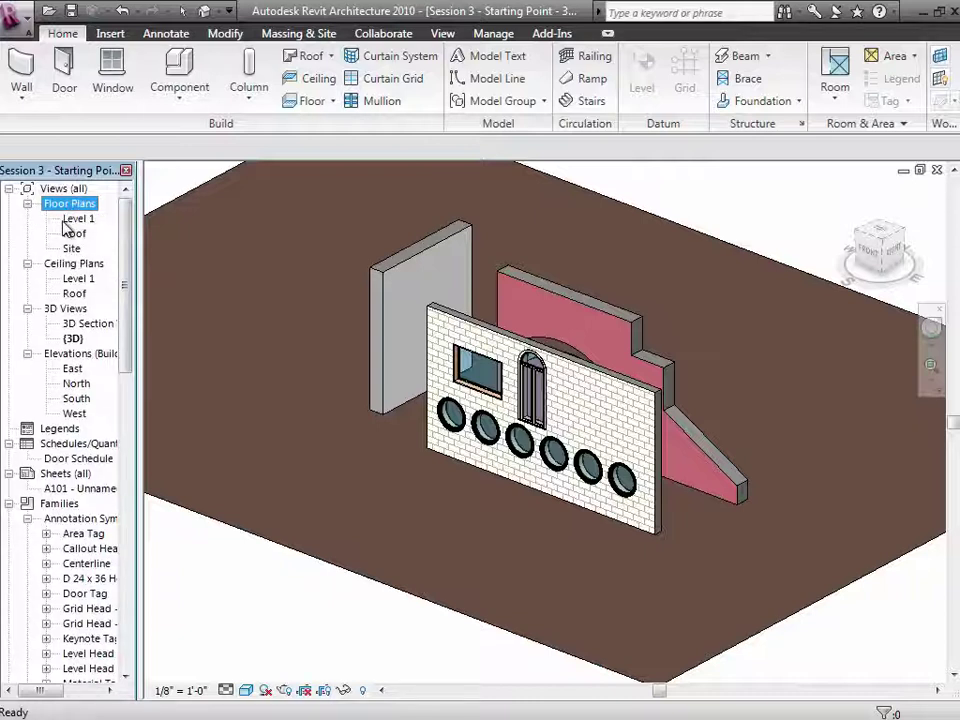
left_click(64, 220)
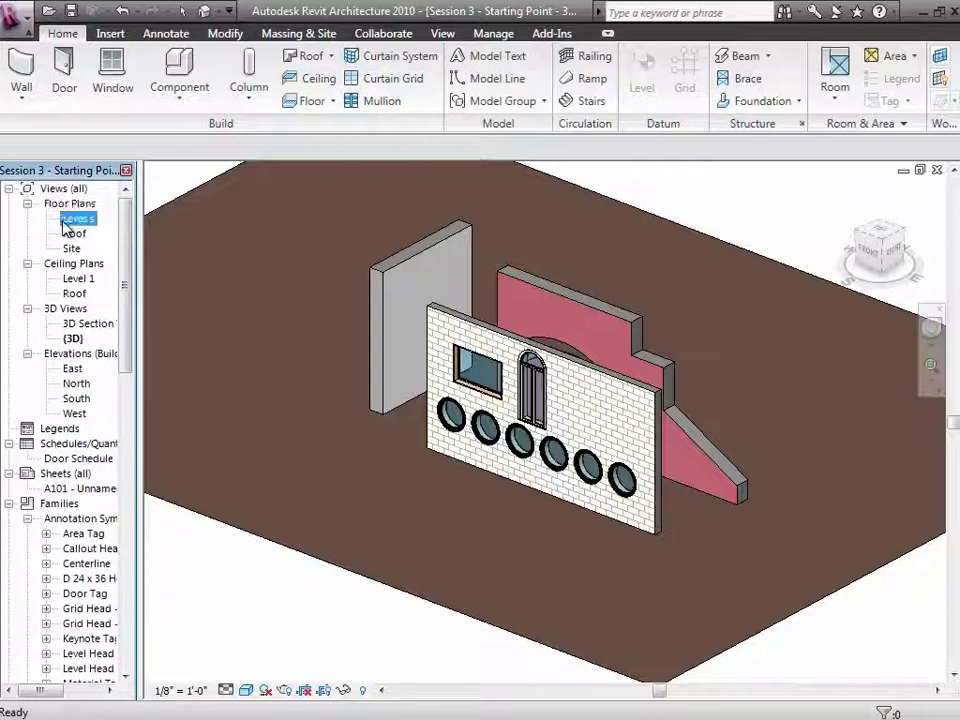
left_click(21, 95)
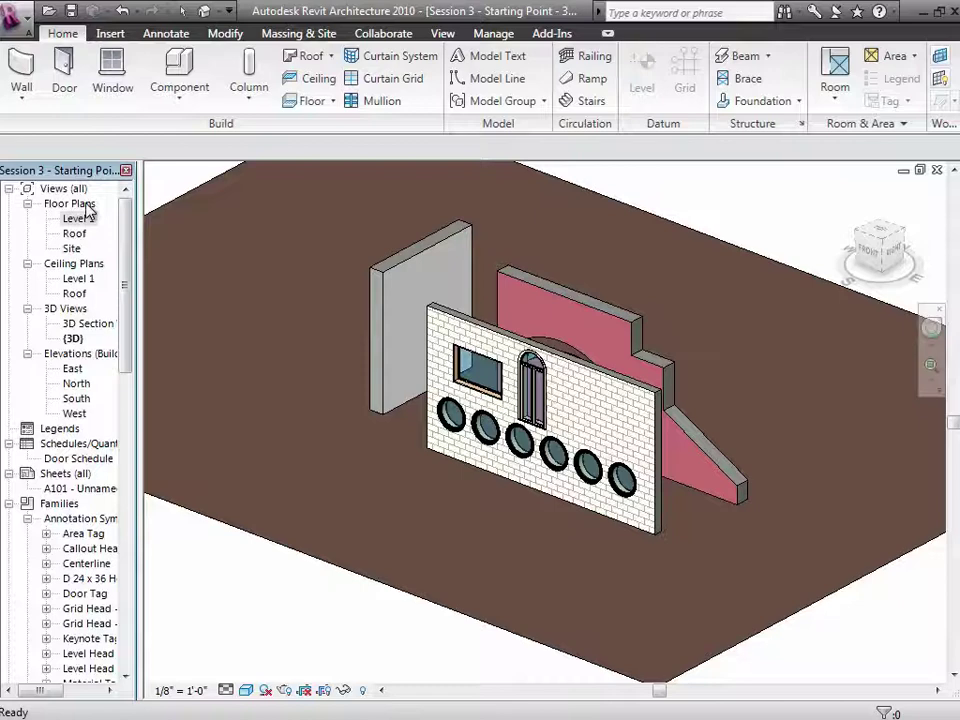
double_click(80, 220)
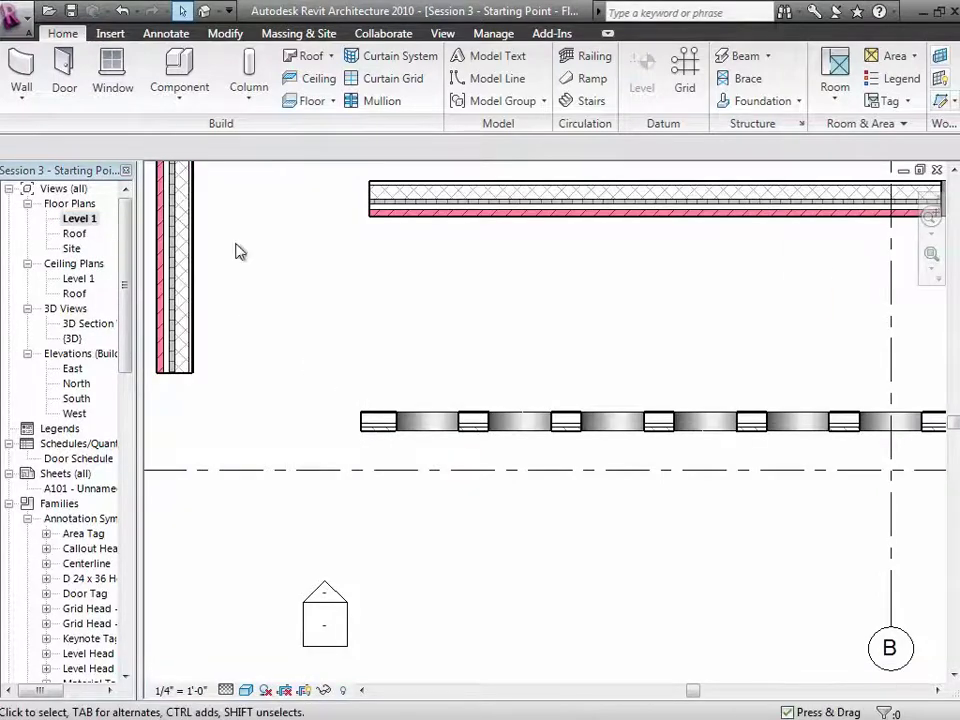
Start placing a new wall and check its property options.
left_click(24, 100)
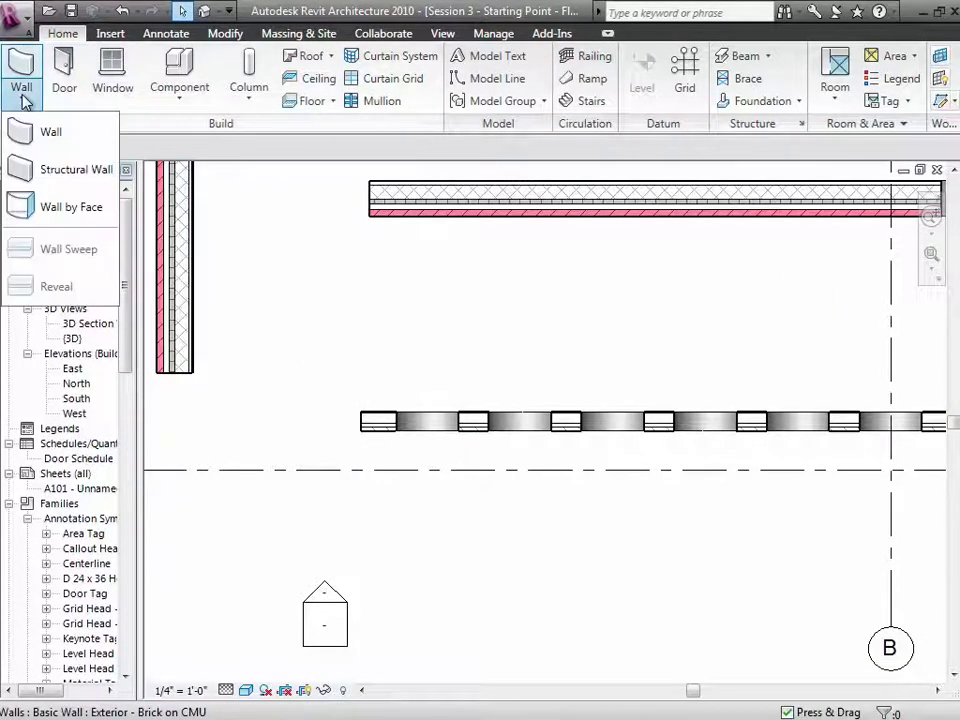
left_click(45, 140)
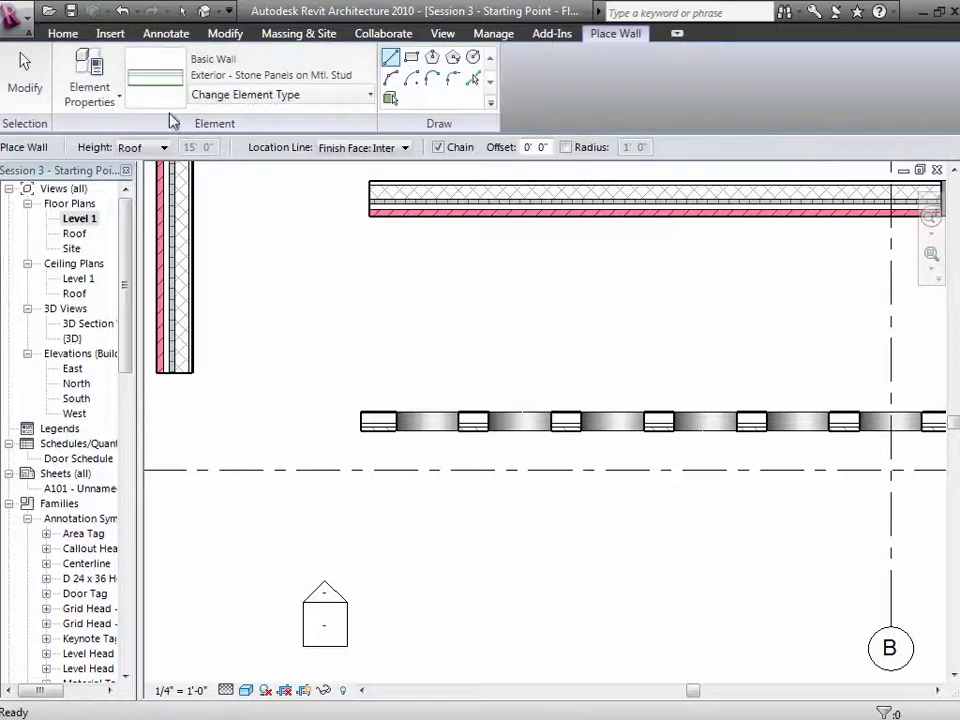
left_click(119, 100)
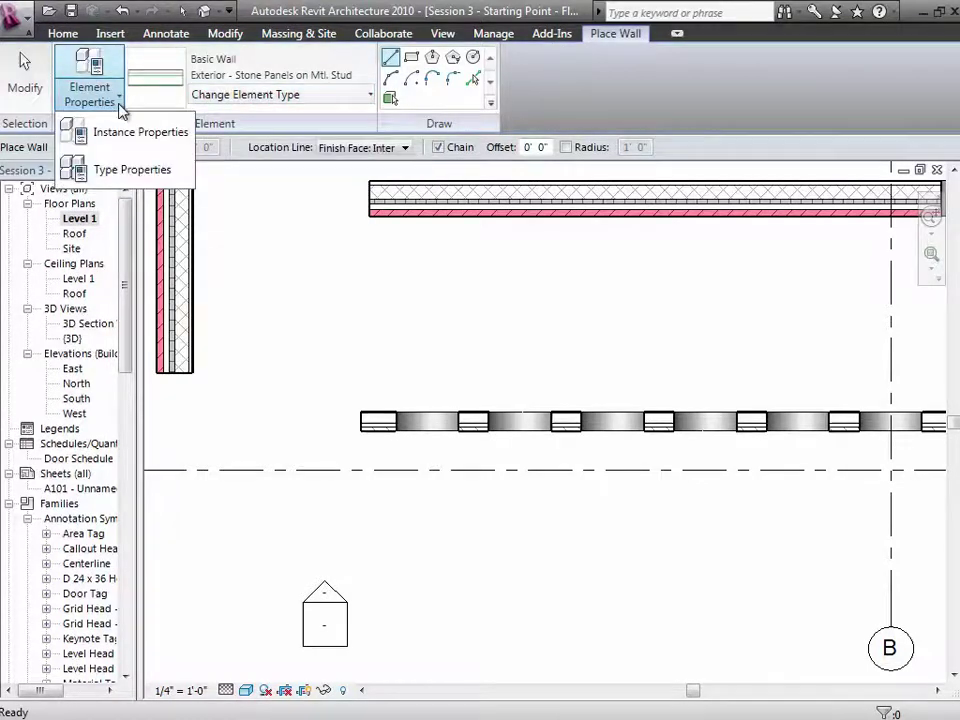
Draw a straight Exterior Glazing curtain wall about 19'-5" long below the windowed wall.
left_click(237, 96)
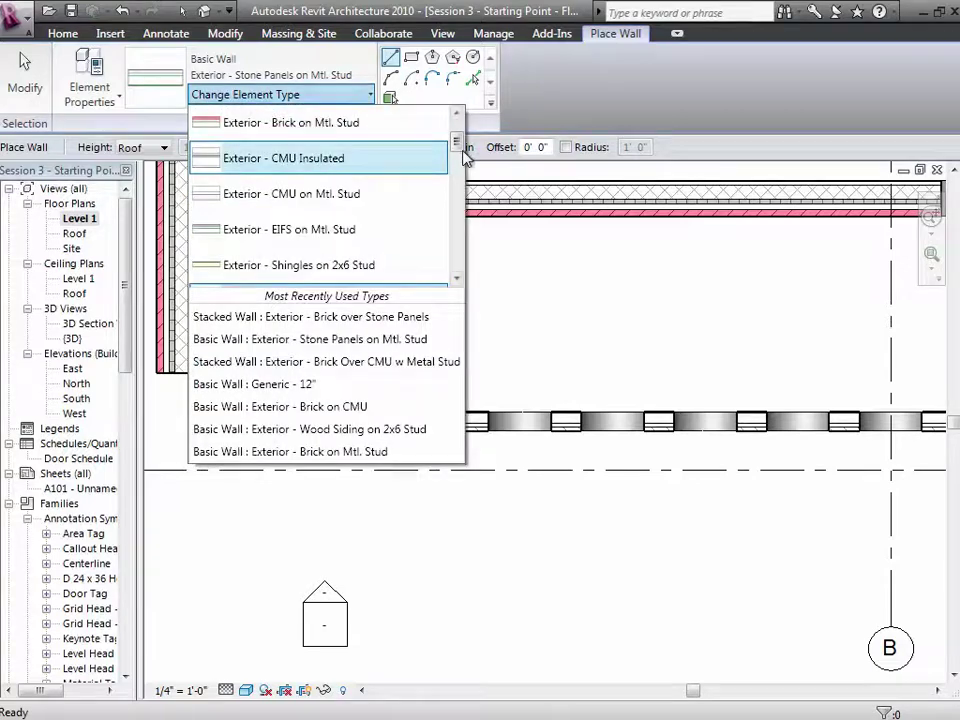
scroll(463, 248, "down", 1)
scroll(461, 247, "down", 5)
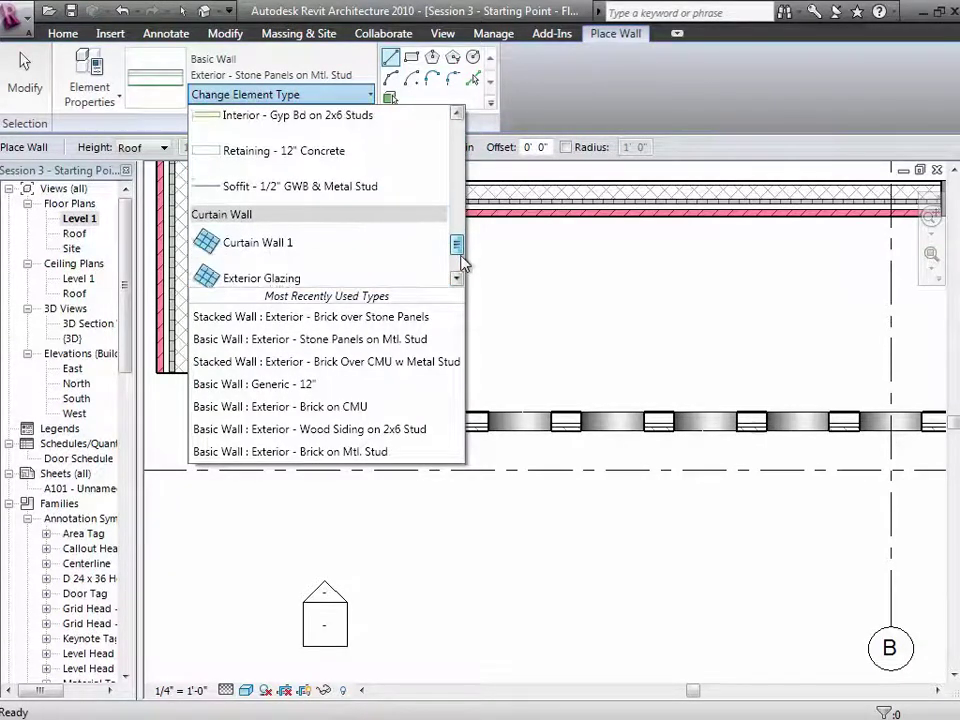
scroll(462, 267, "up", 1)
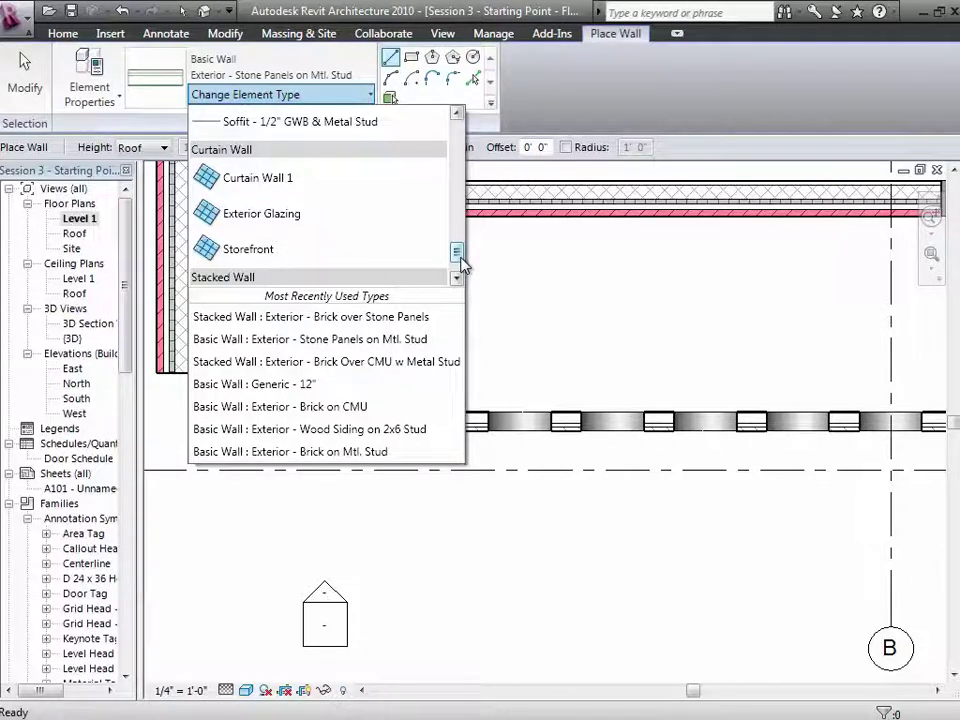
left_click(267, 214)
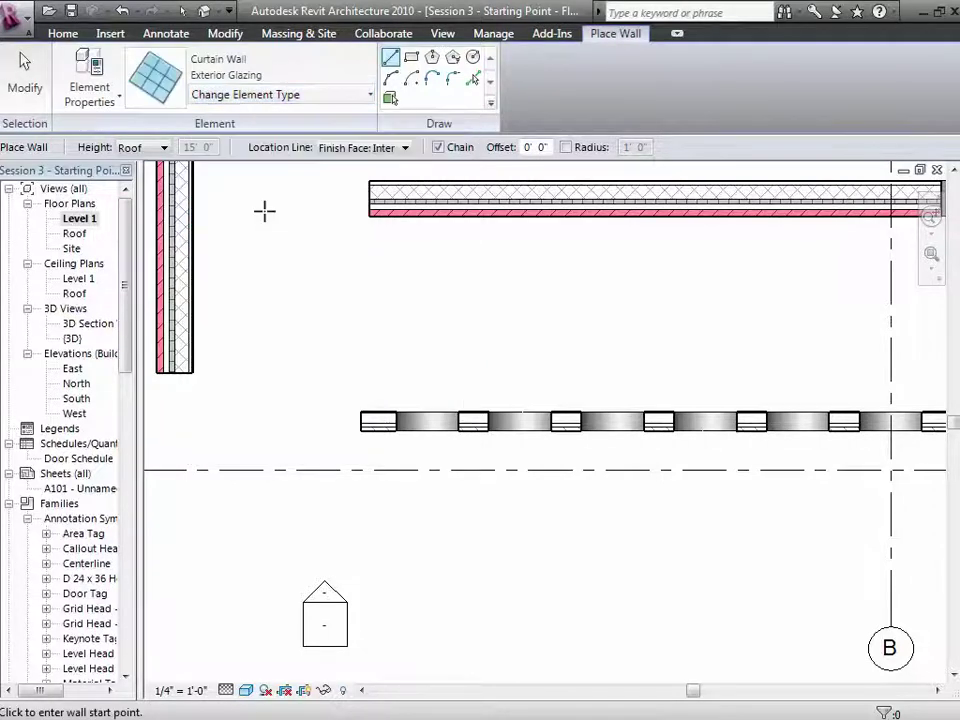
left_click(362, 533)
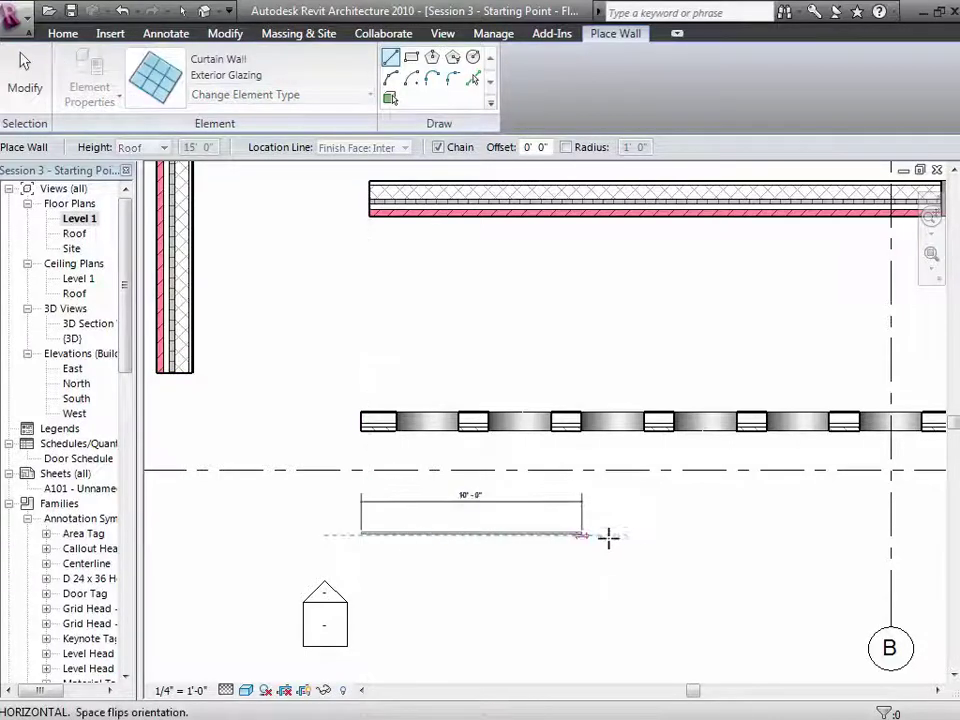
left_click(790, 535)
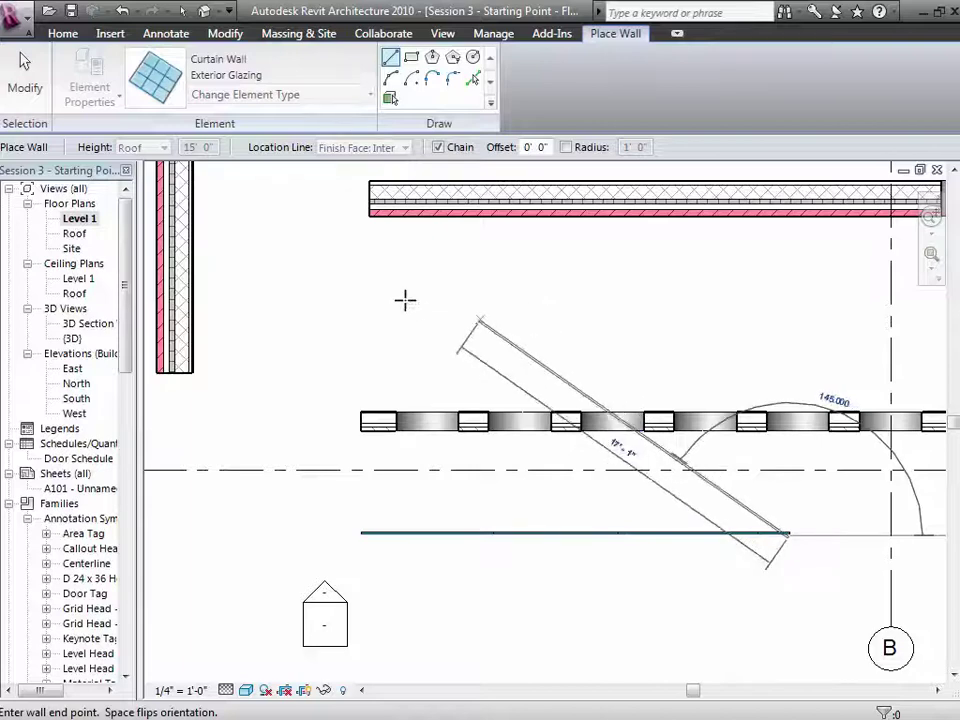
left_click(23, 78)
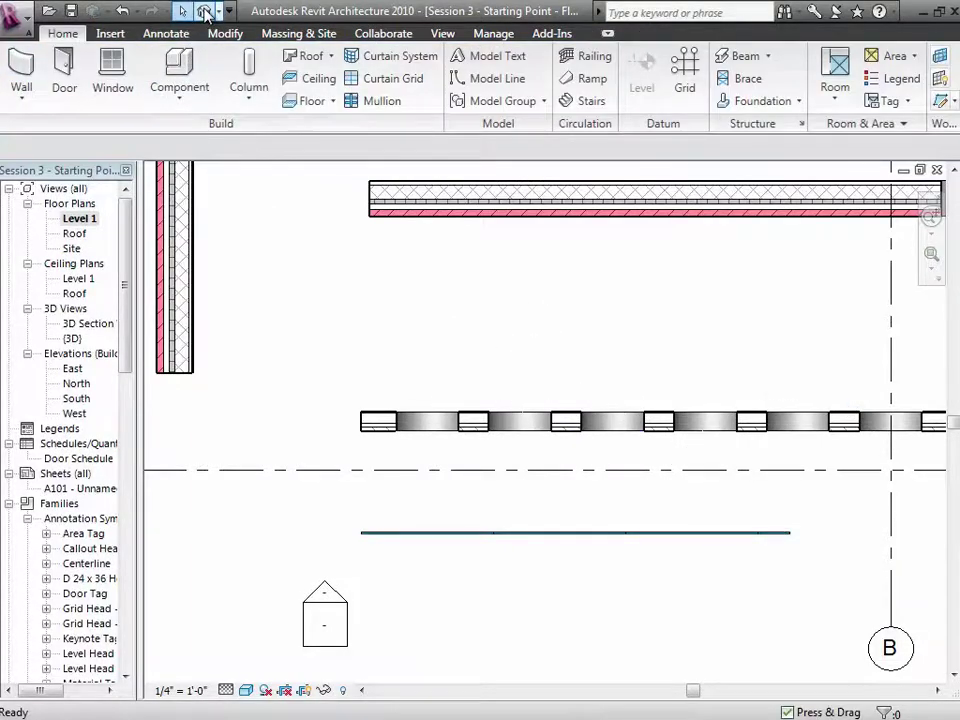
In the 3D view, delete the Stone Panels wall and zoom in on the glass curtain wall.
left_click(206, 12)
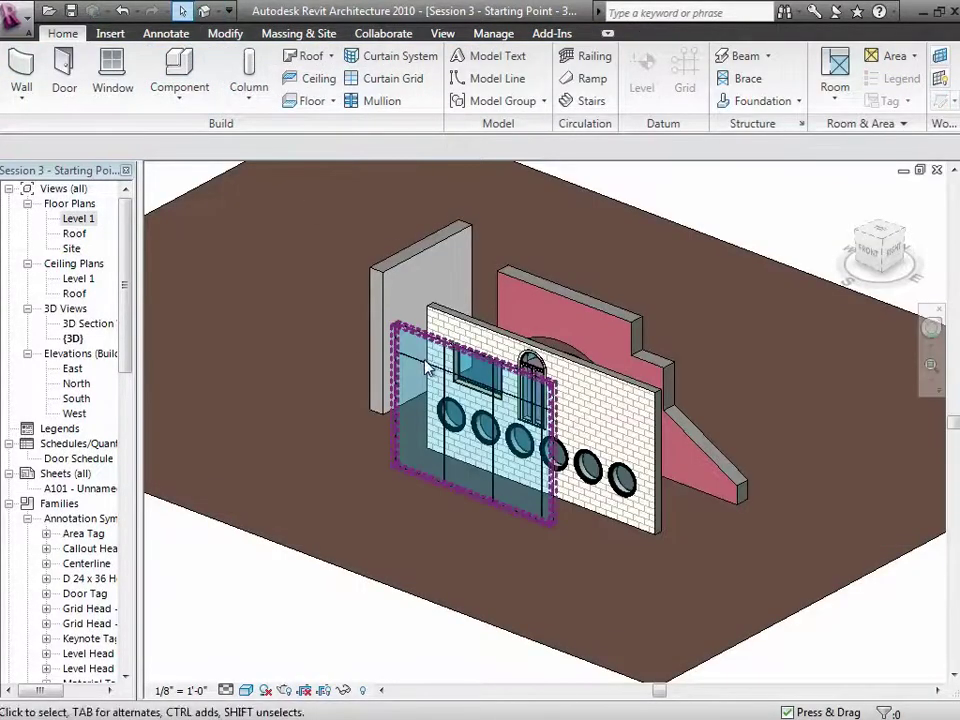
left_click(624, 398)
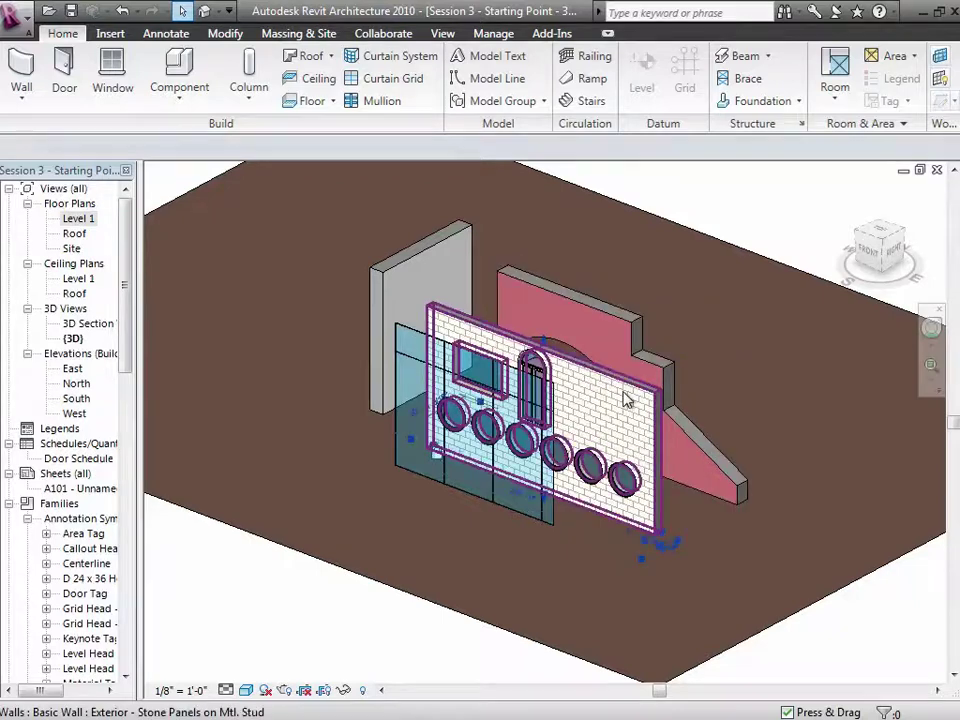
key("Delete")
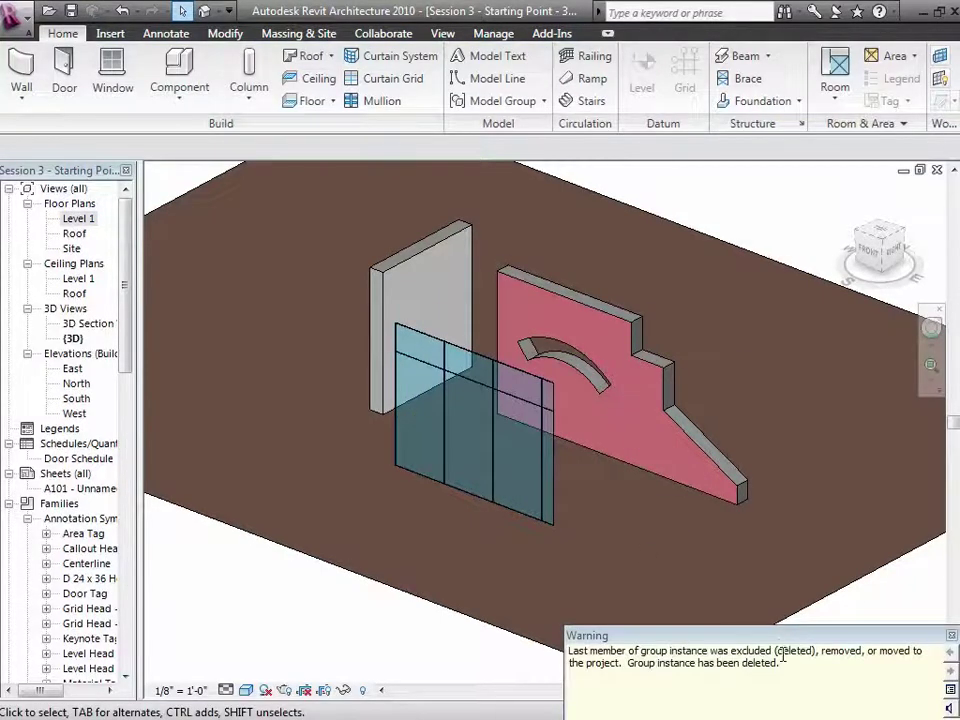
left_click(776, 566)
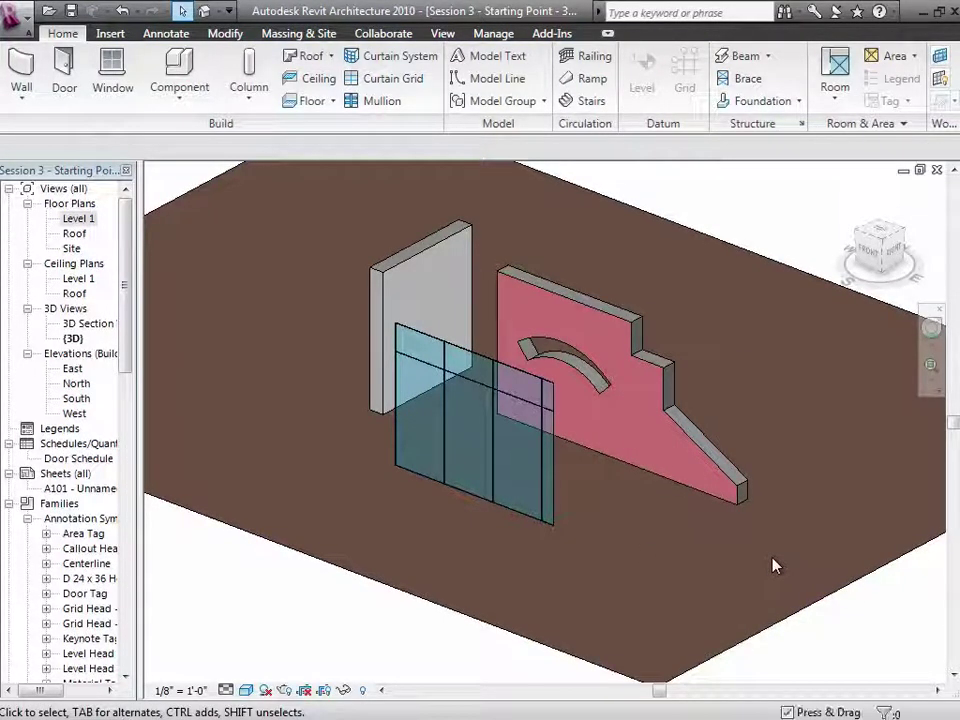
left_click(932, 365)
left_click_drag(384, 312, 621, 583)
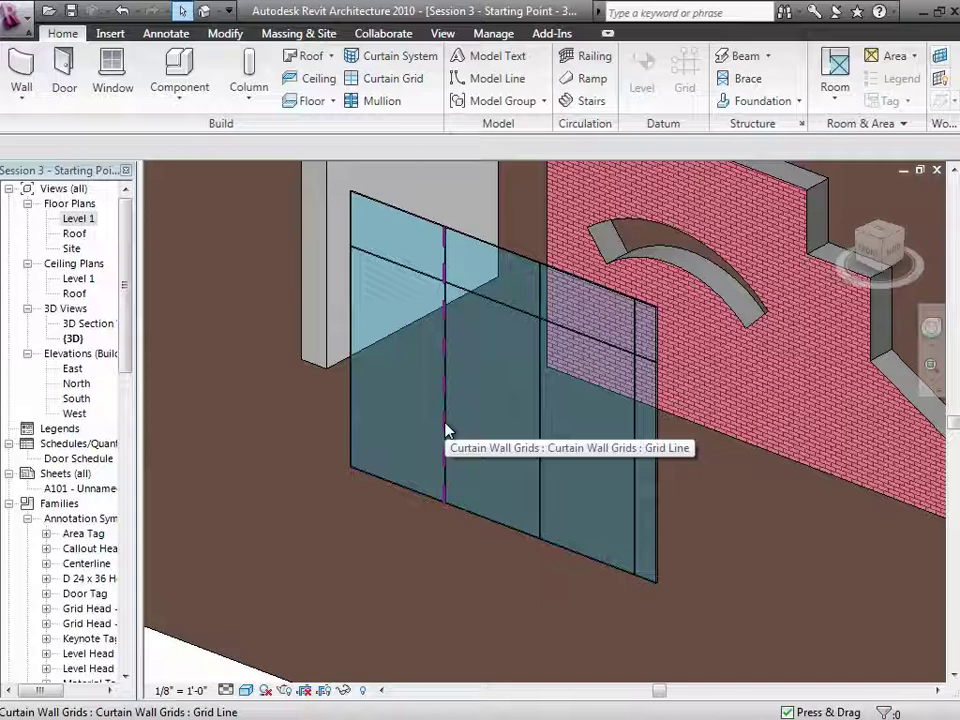
Select the Exterior Glazing curtain wall and open its Type Properties.
key("Tab")
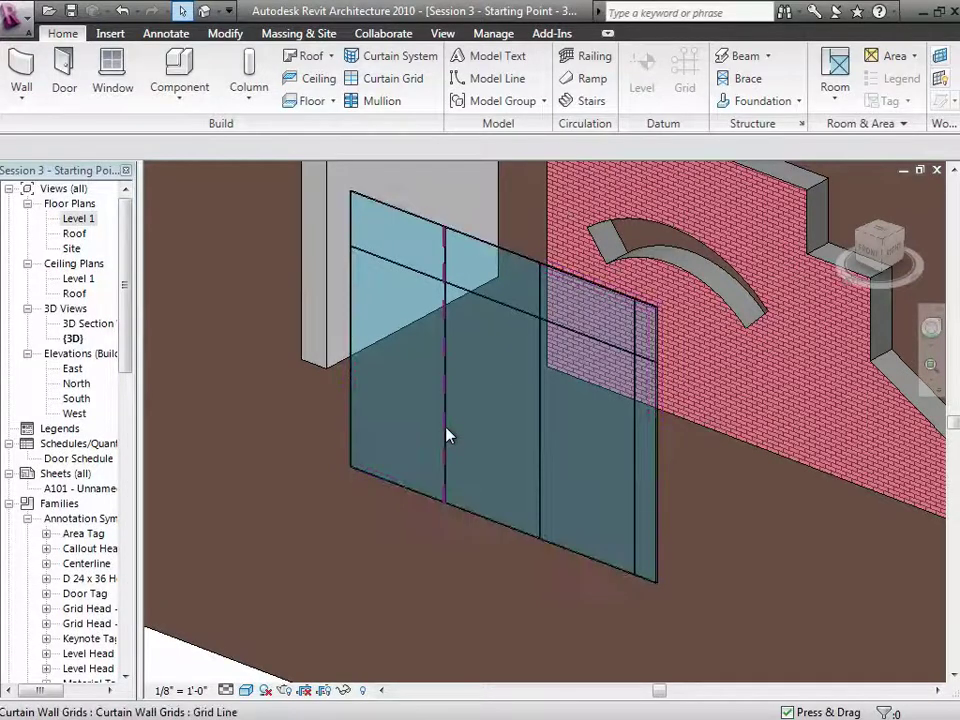
key("Tab")
key("Tab")
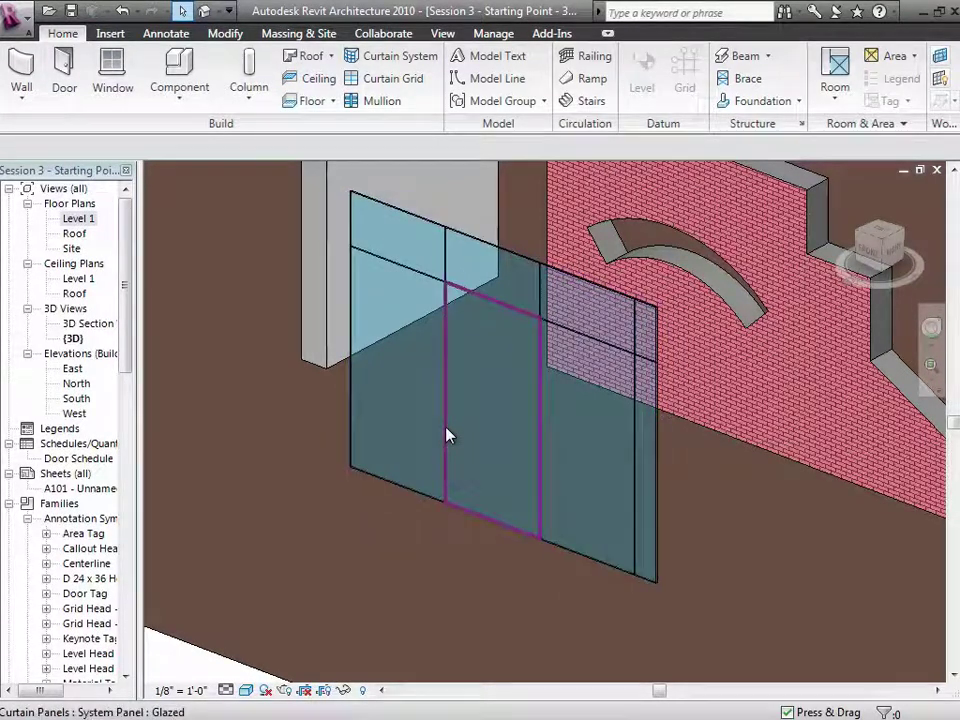
key("Tab")
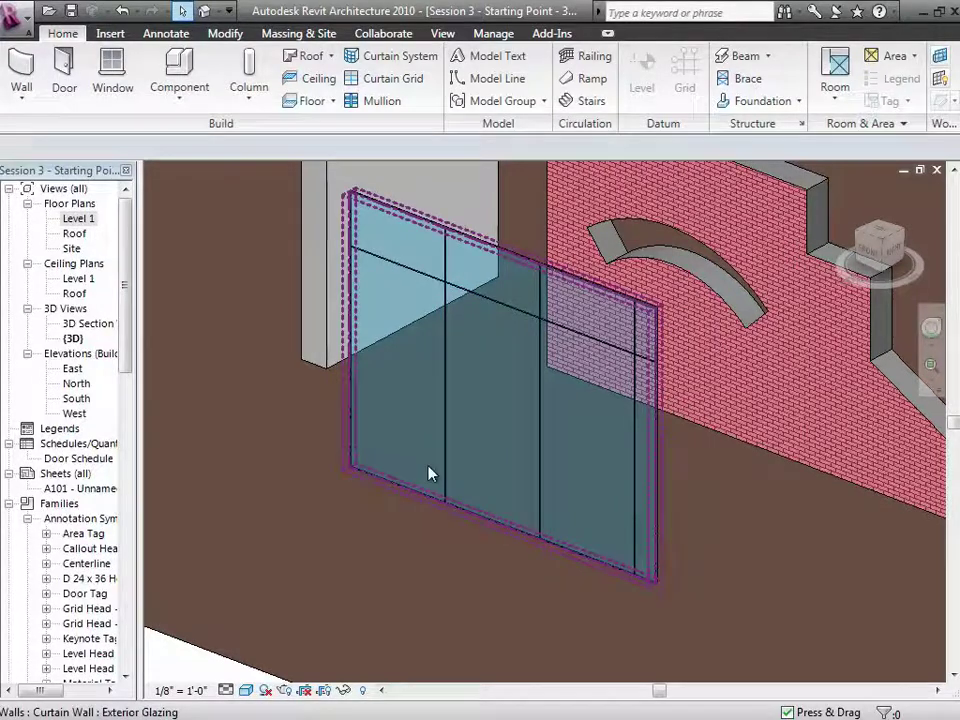
left_click(503, 410)
left_click(503, 410)
left_click(399, 615)
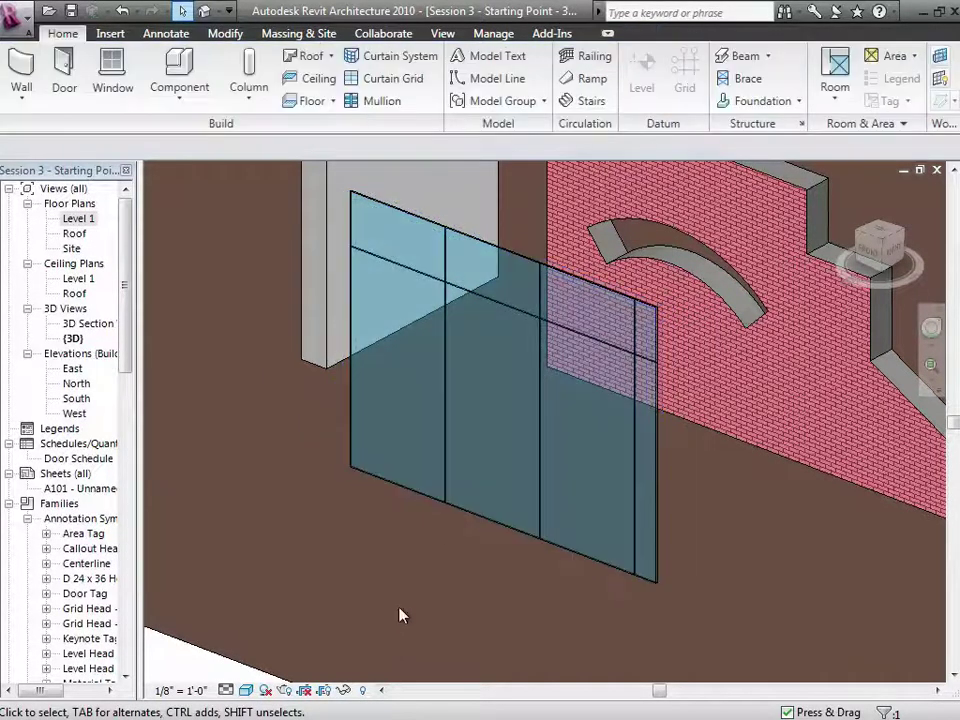
left_click(514, 254)
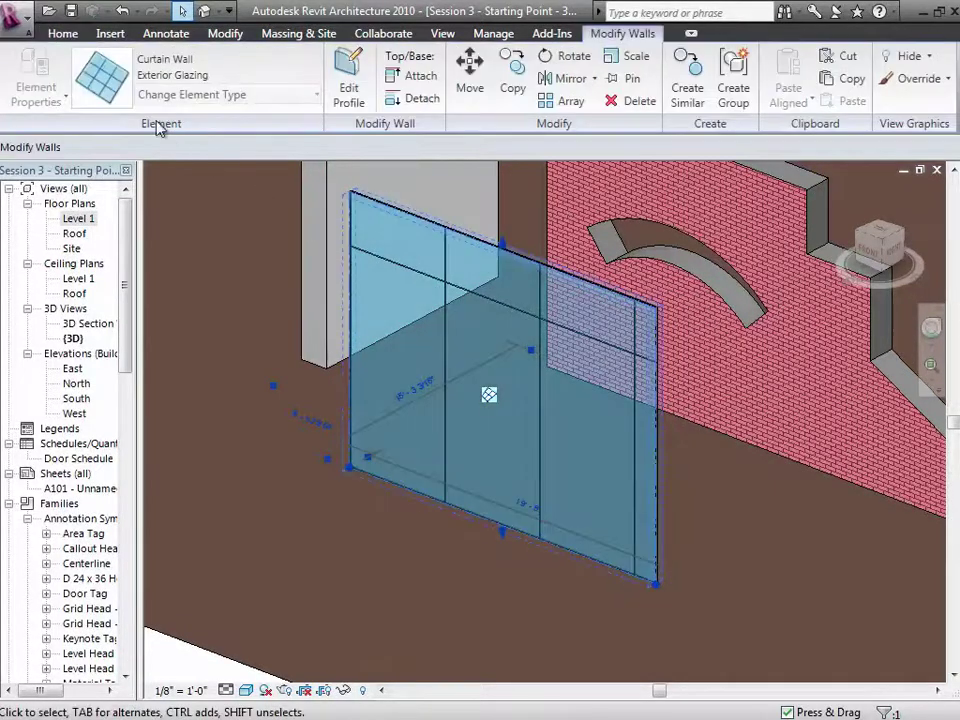
left_click(62, 98)
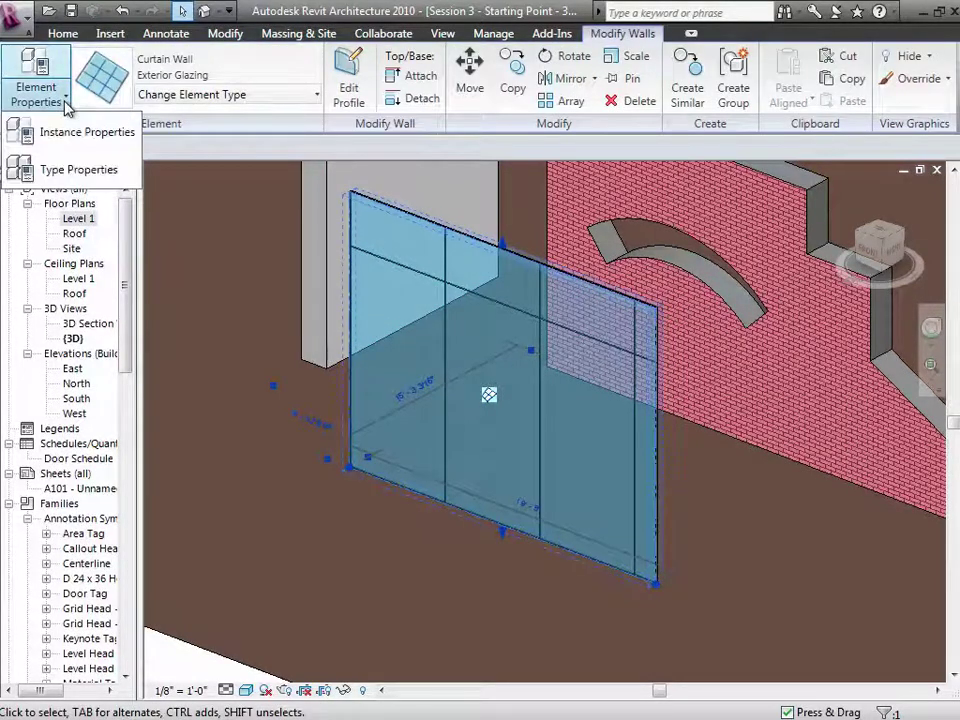
left_click(75, 170)
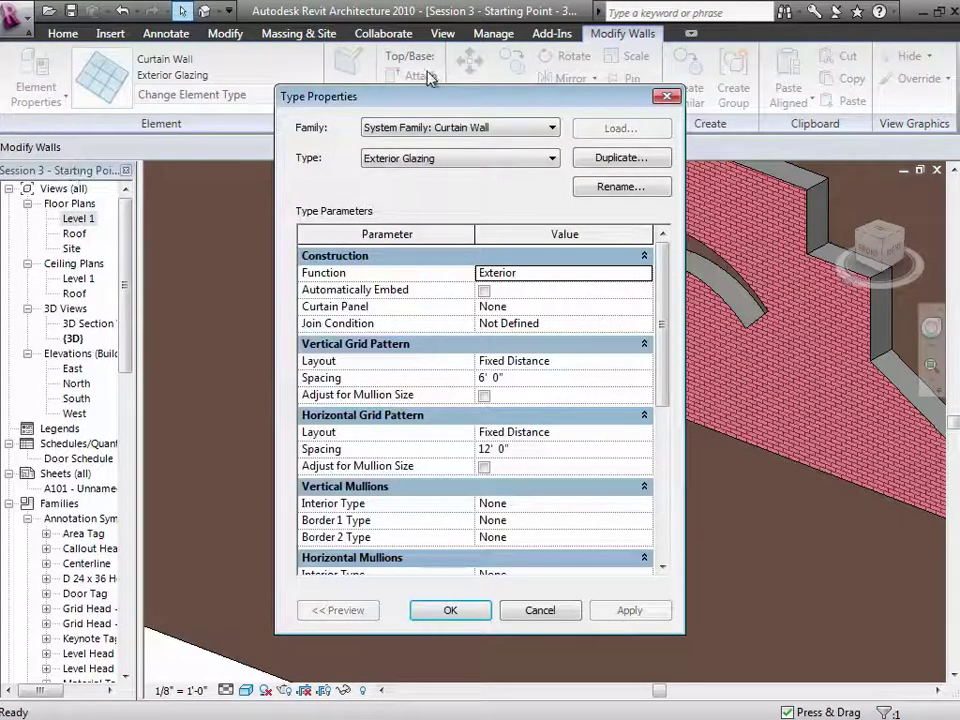
left_click_drag(430, 92, 121, 79)
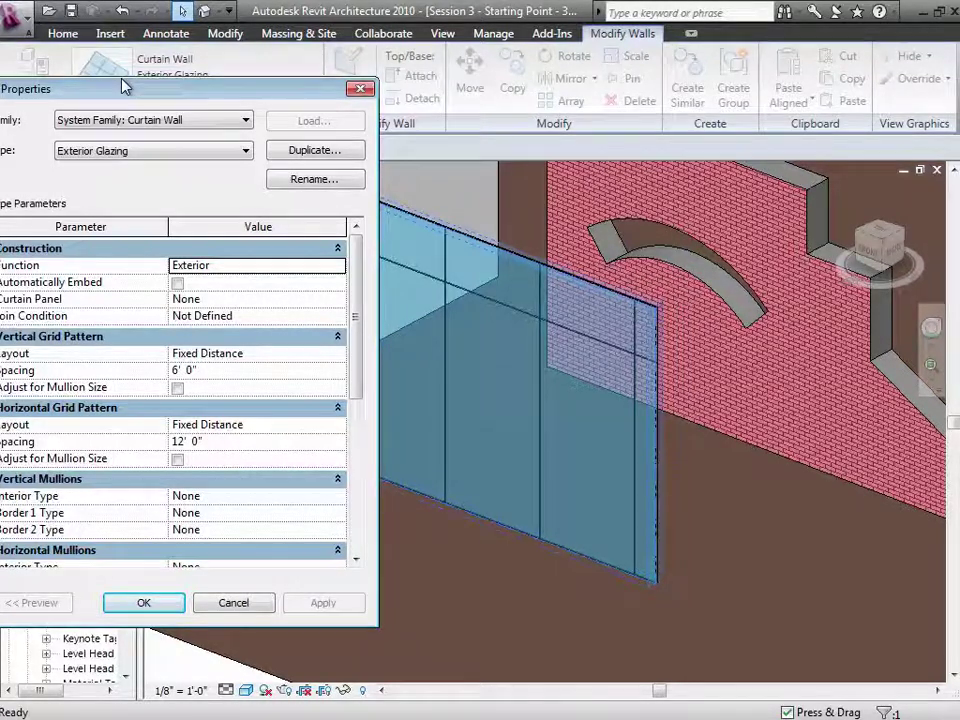
Set vertical grid spacing to 5' and horizontal grid spacing to 8', then apply.
left_click(226, 371)
double_click(226, 371)
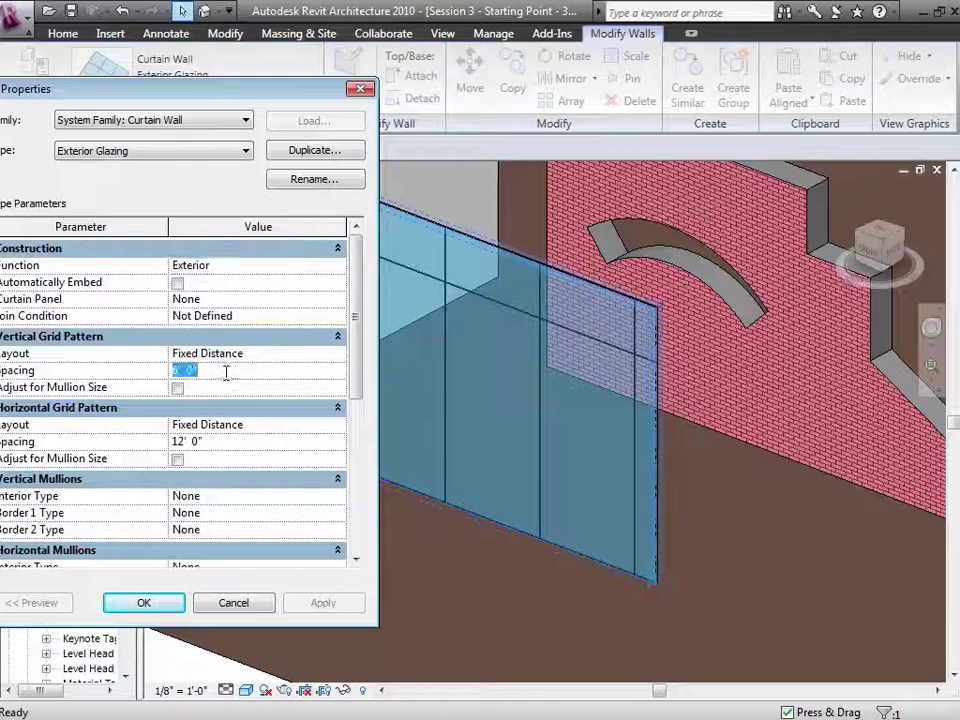
type("5")
left_click(221, 392)
double_click(217, 447)
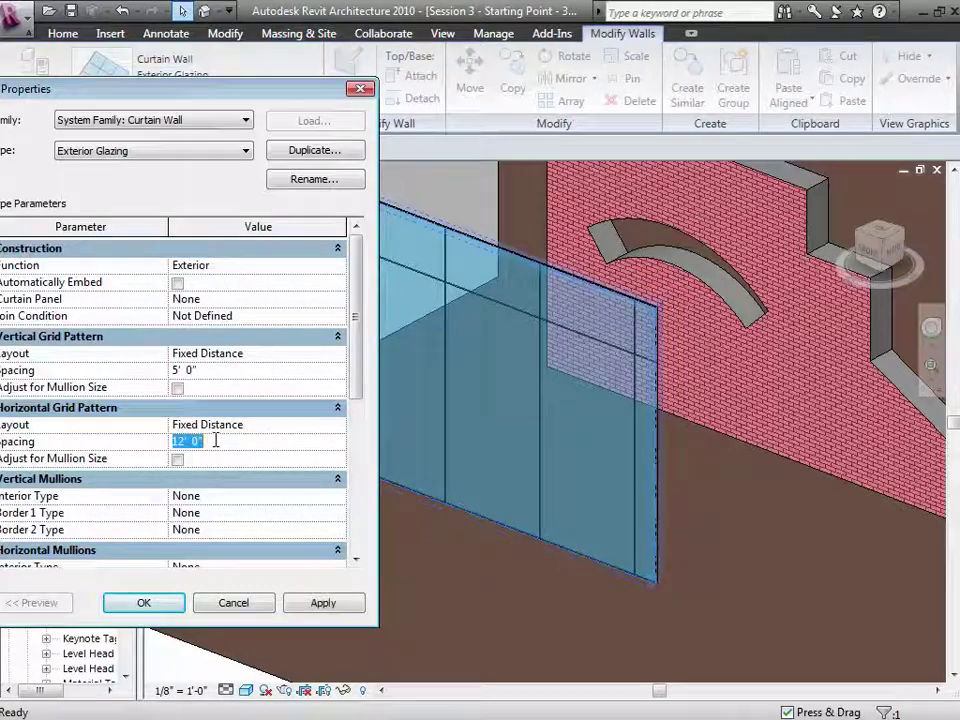
type("8")
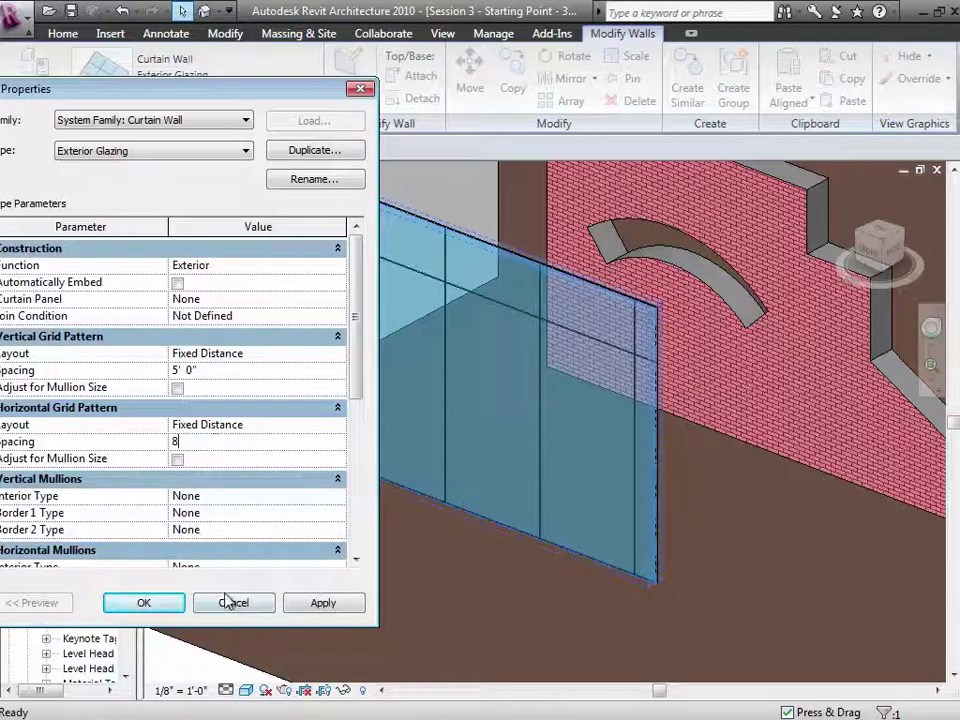
left_click(318, 605)
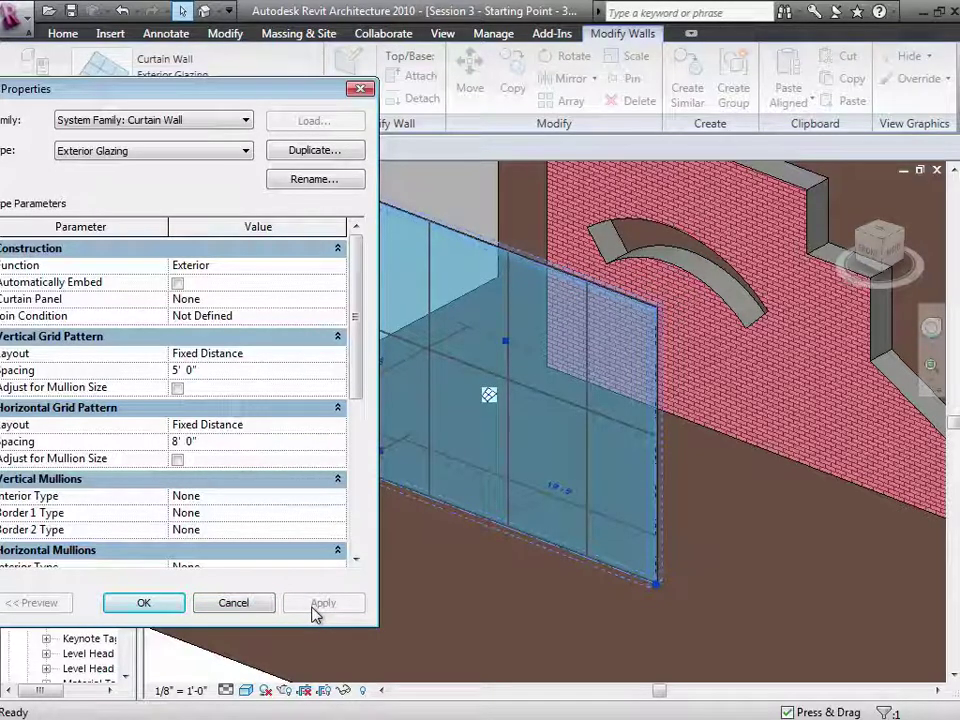
Try horizontal spacings of 9' and 15', then apply 8' again.
left_click(242, 441)
type("9")
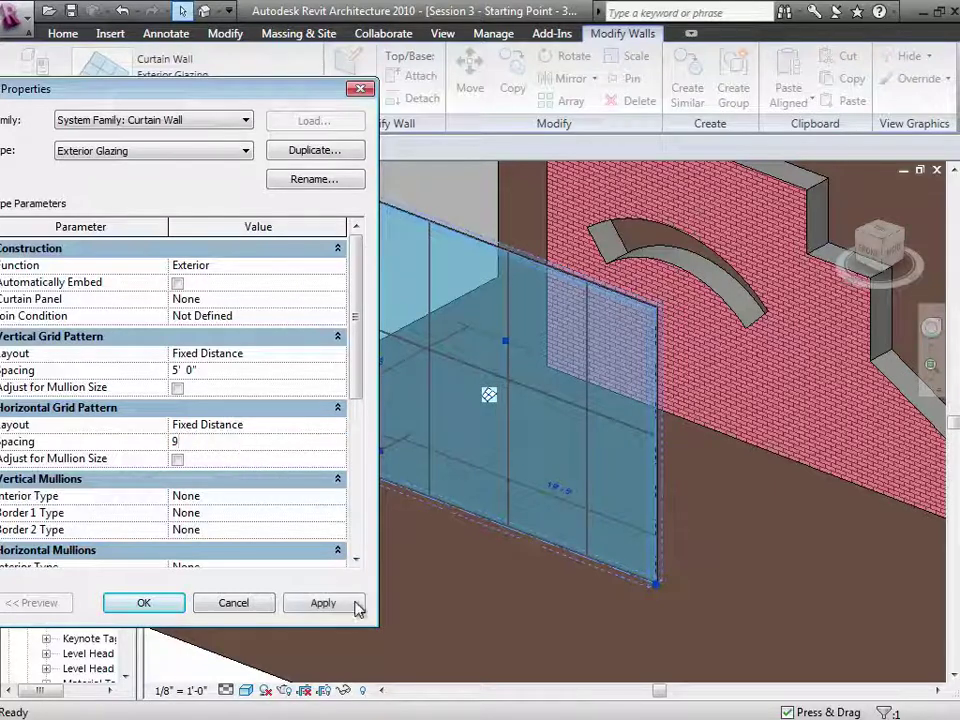
left_click(343, 607)
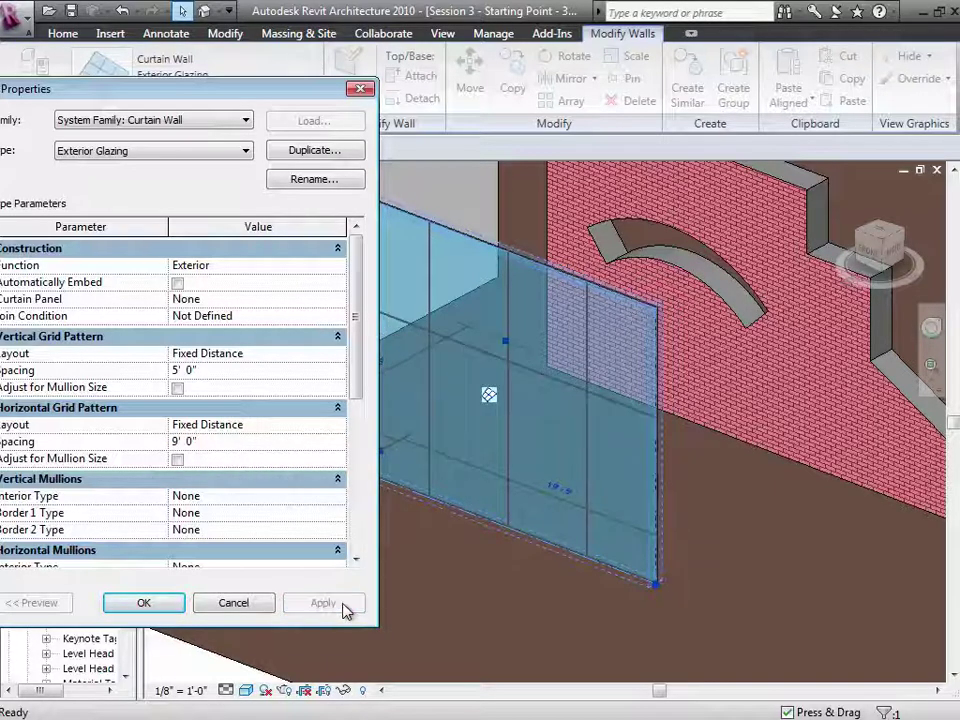
left_click(247, 442)
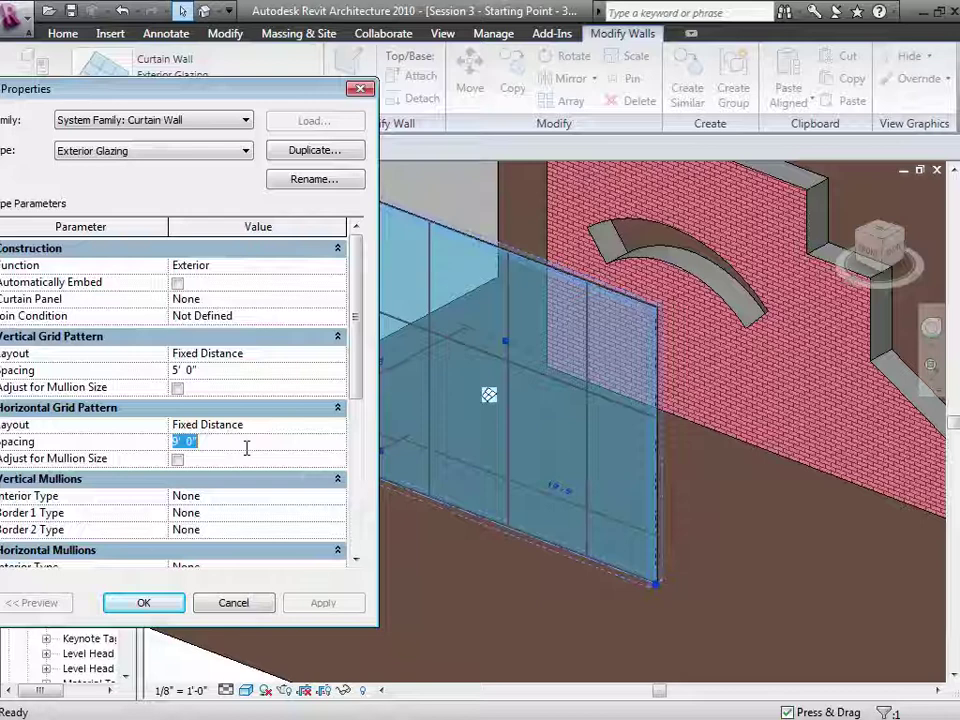
type("15")
left_click(322, 603)
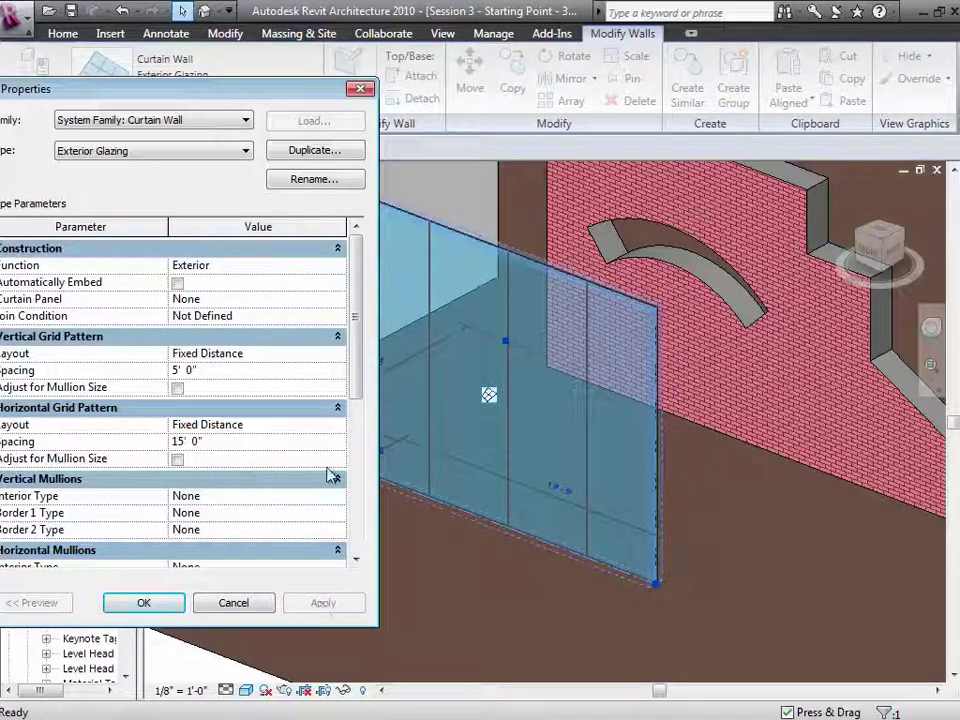
left_click(269, 430)
left_click(264, 442)
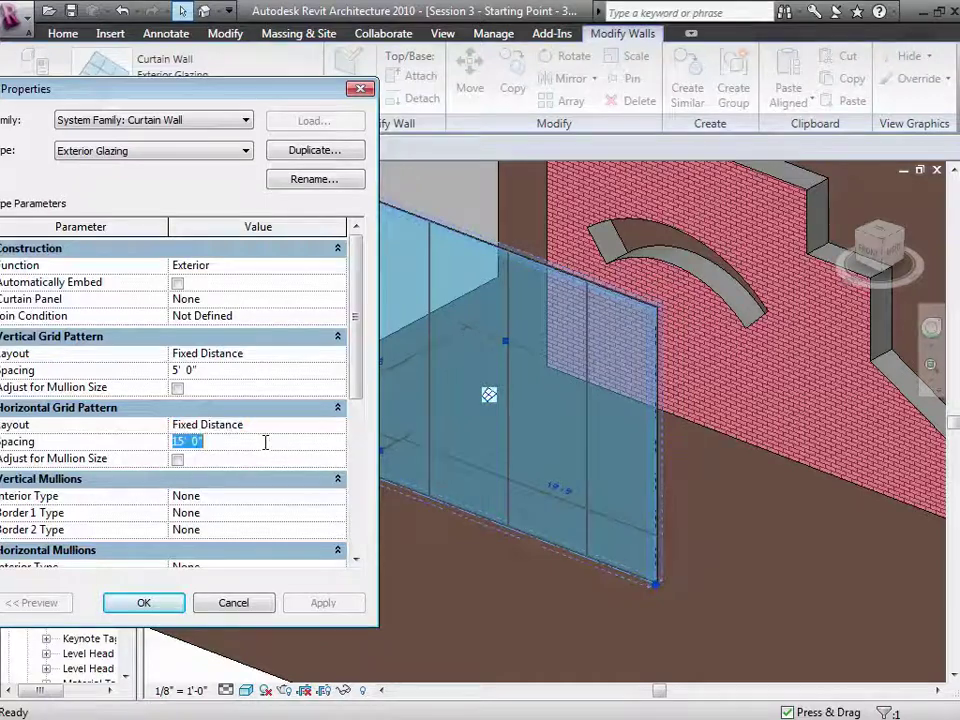
type("8")
left_click(337, 608)
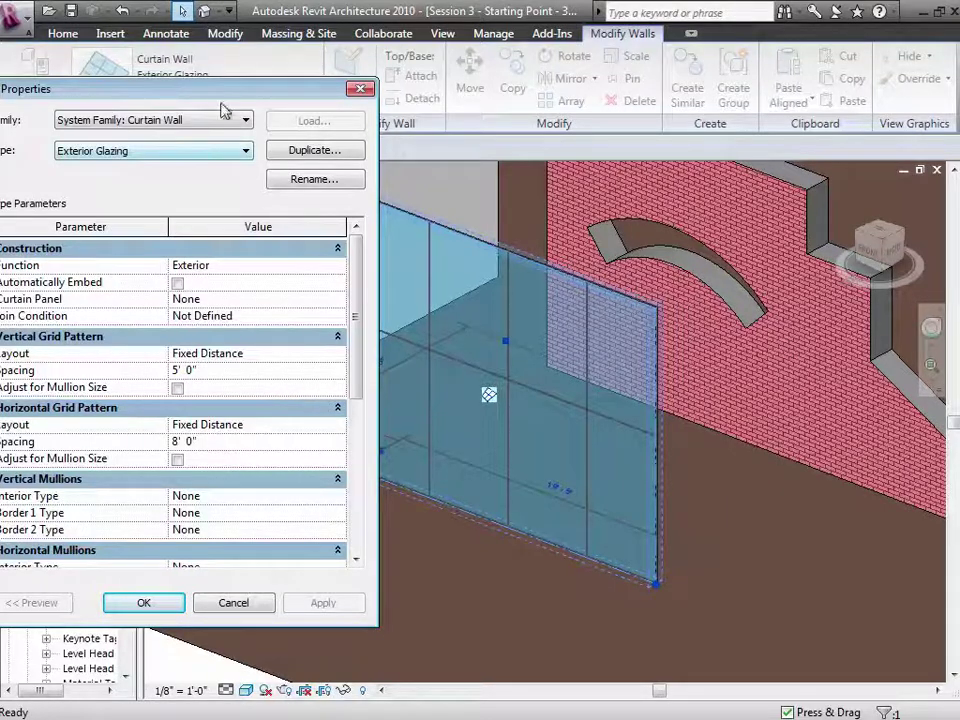
Set vertical interior mullions to Rectangular Mullion 2.5" x 5", apply, and close Type Properties.
left_click_drag(220, 94, 250, 94)
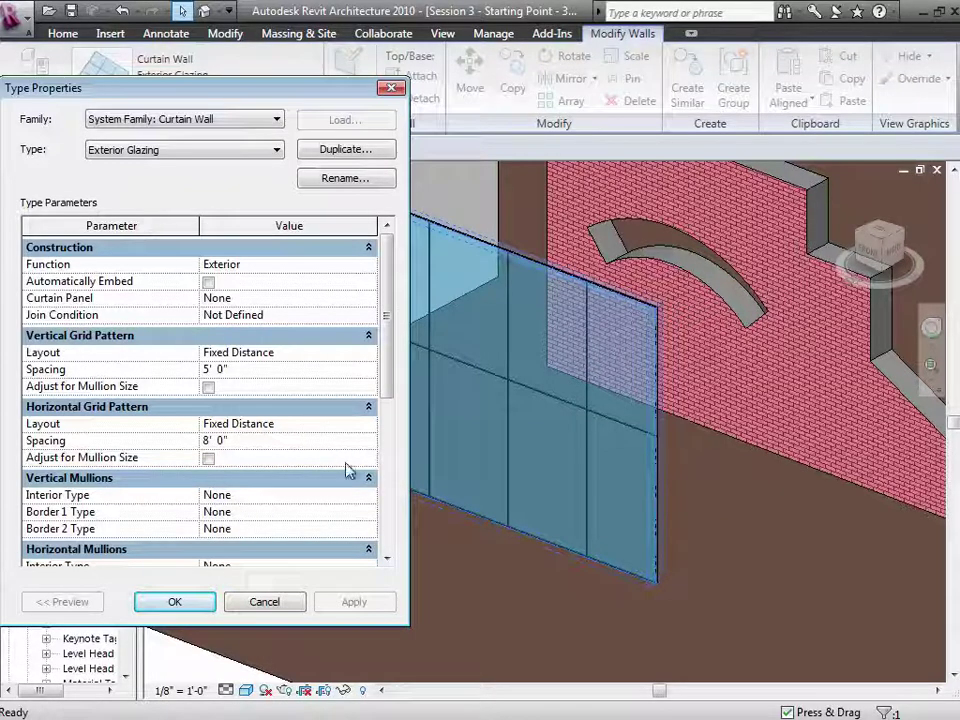
left_click(368, 496)
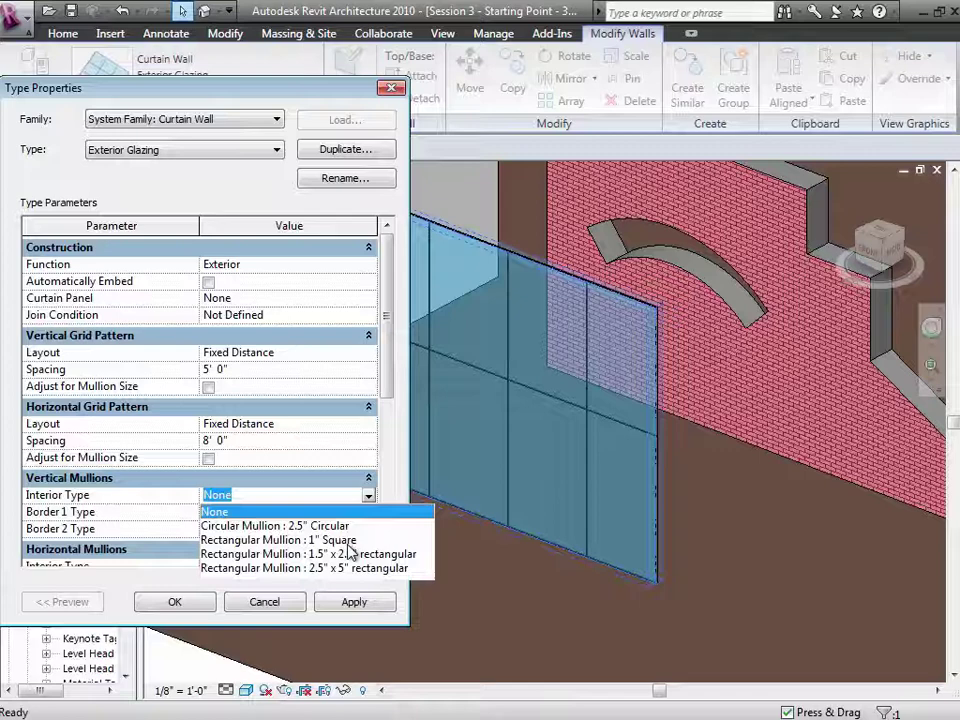
left_click(343, 568)
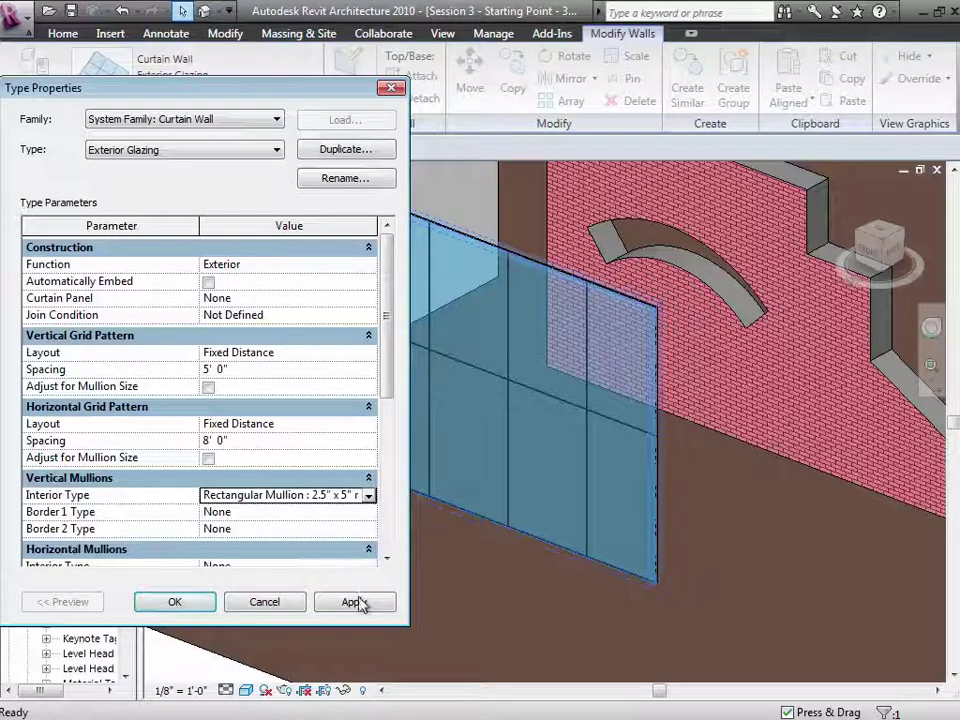
left_click(358, 603)
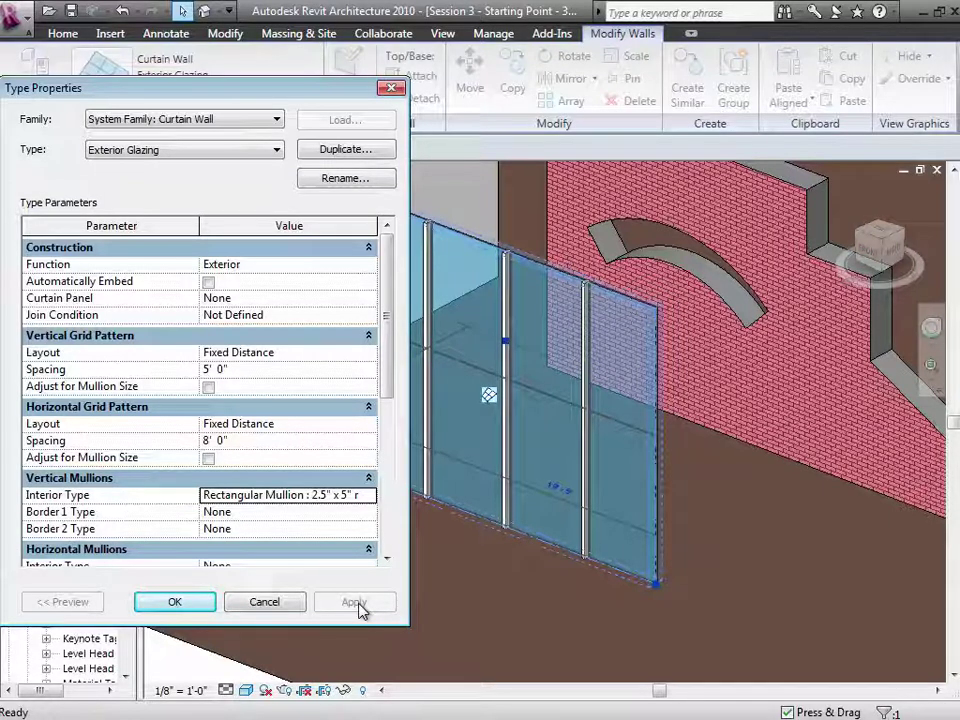
left_click(175, 605)
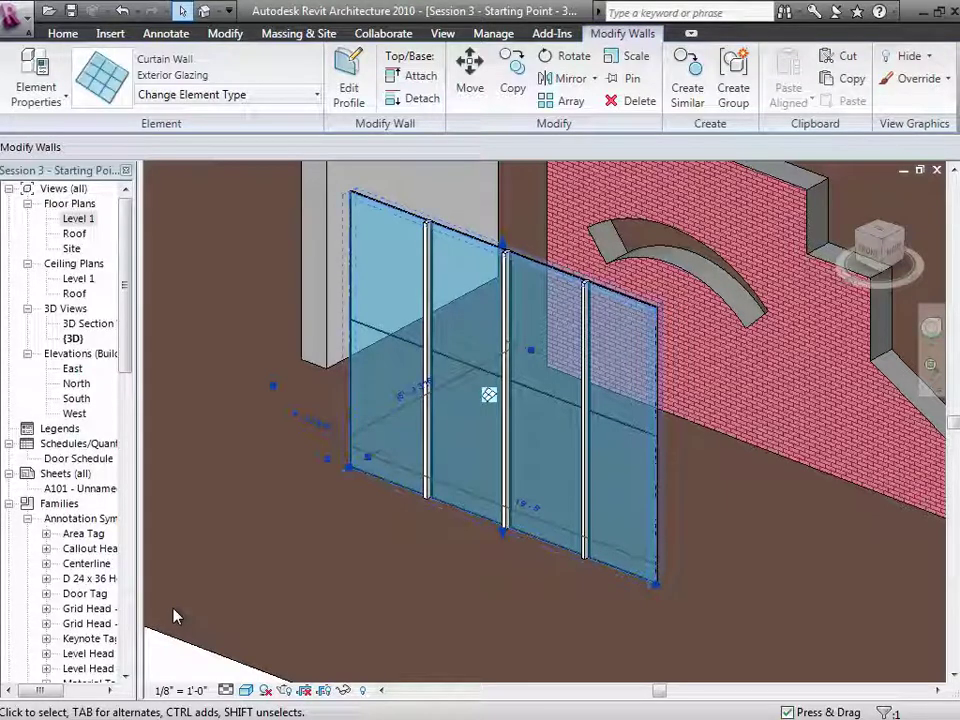
Open the Level 1 floor plan zoomed to fit the whole model.
double_click(80, 219)
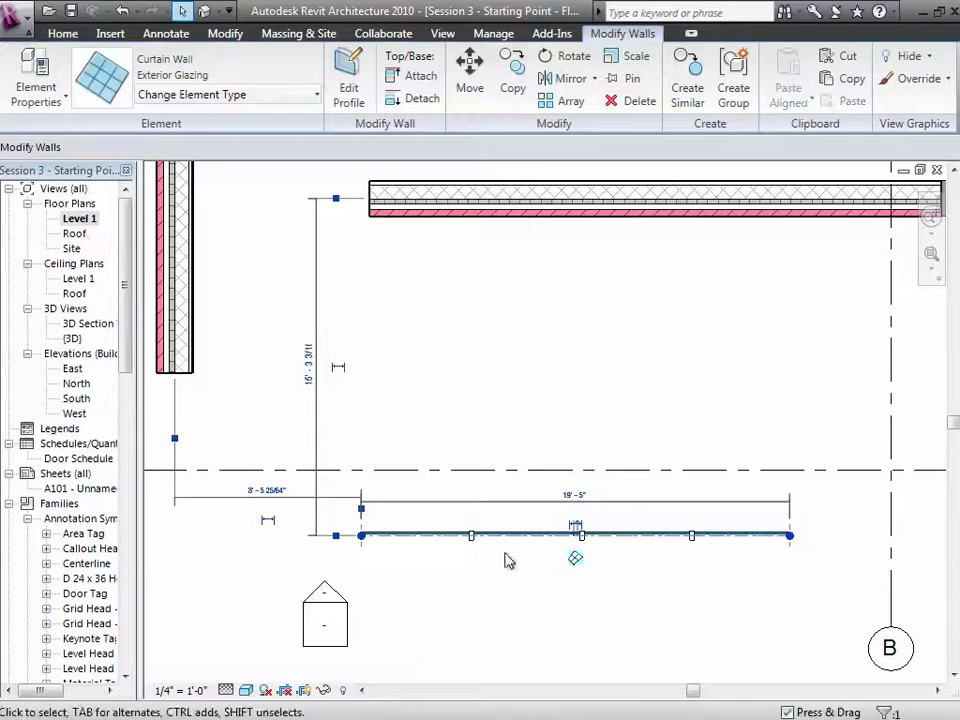
key("z")
key("f")
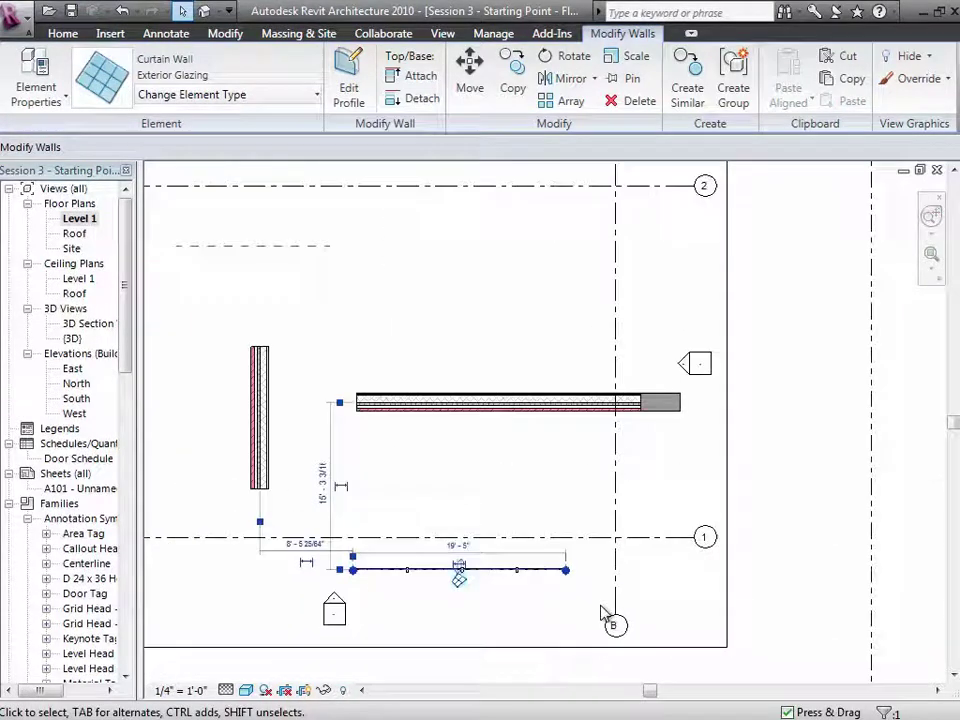
Draw a roughly 14'-6" Curtain Wall 1 at the plan's lower left, then view in 3D.
left_click(60, 35)
left_click(21, 90)
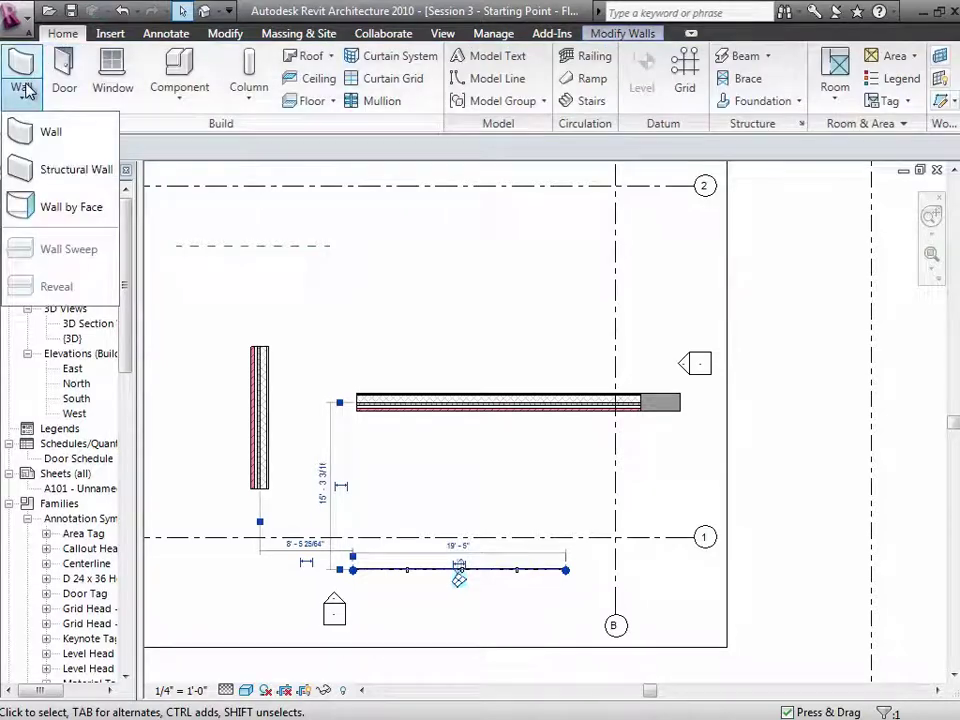
left_click(45, 137)
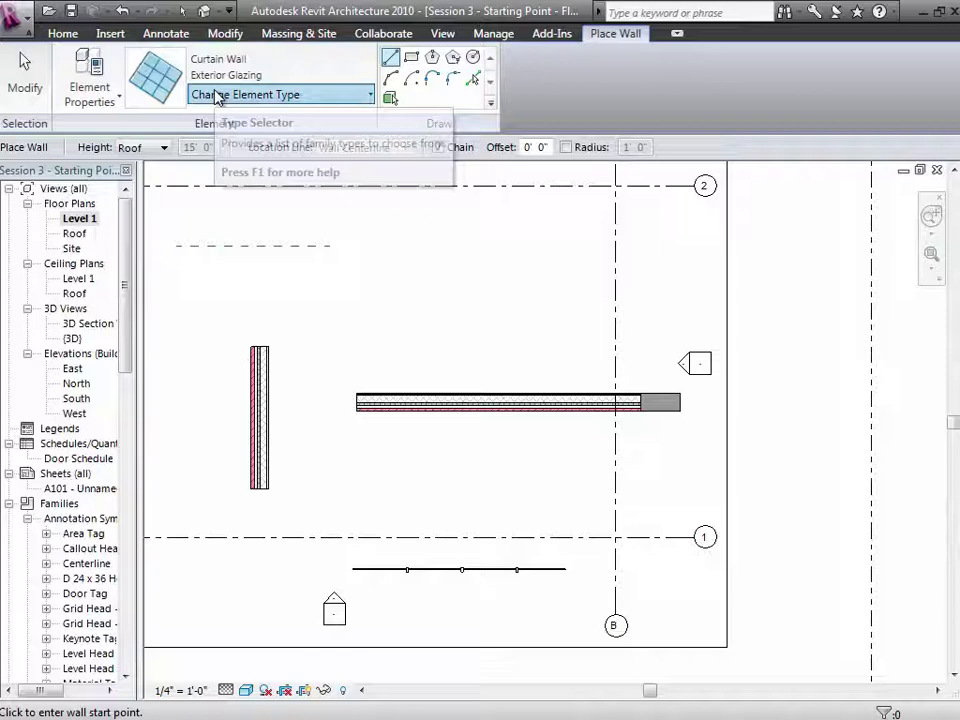
left_click(216, 97)
scroll(455, 250, "up", 1)
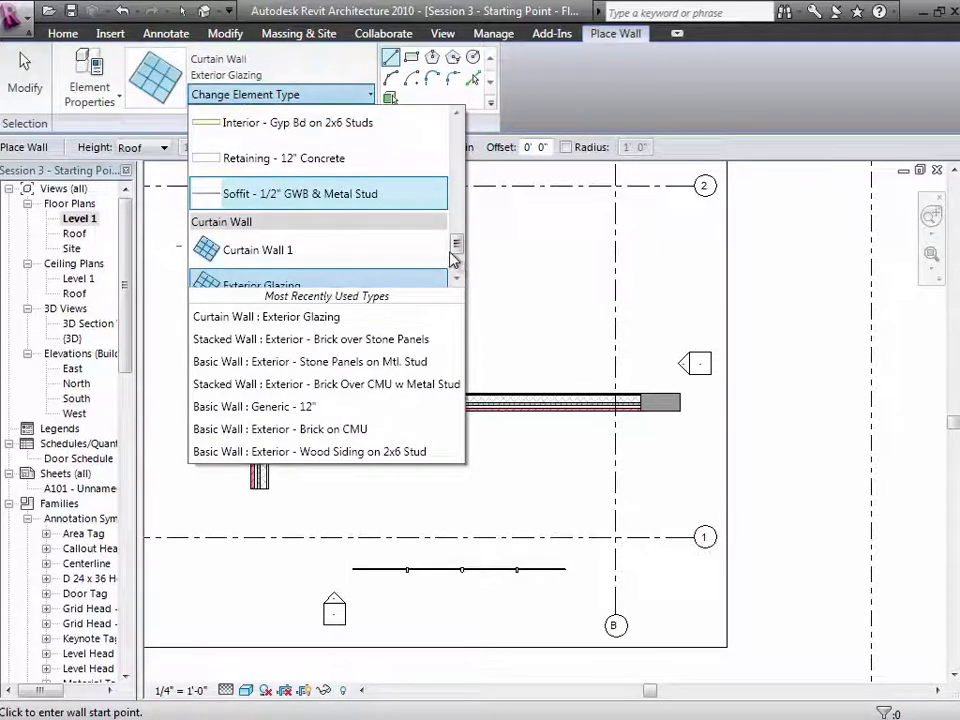
scroll(455, 250, "up", 1)
scroll(455, 250, "down", 2)
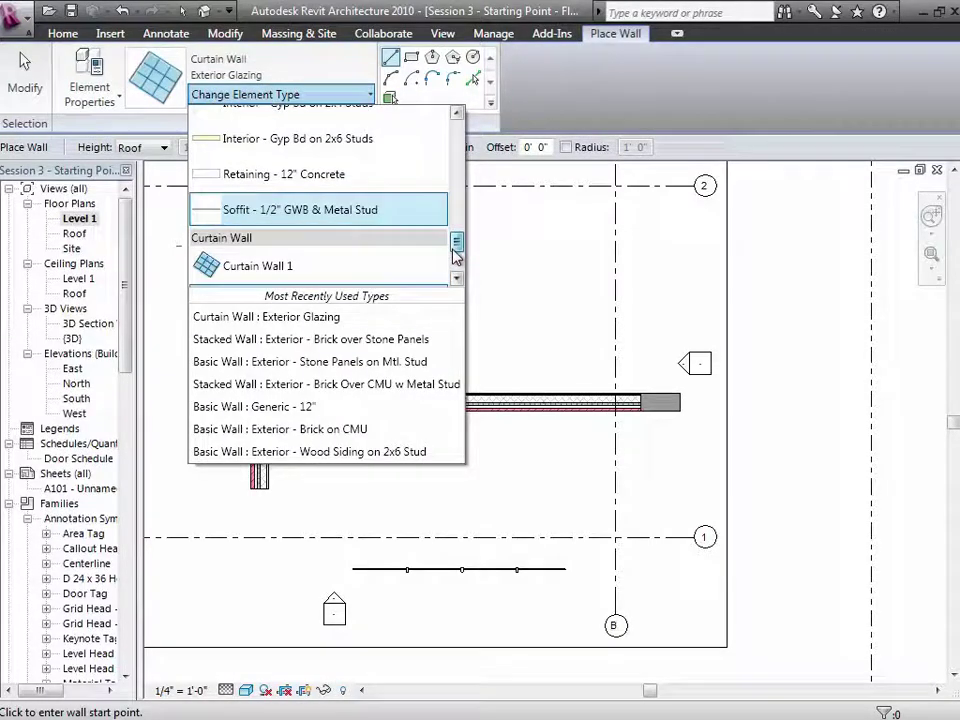
left_click(305, 229)
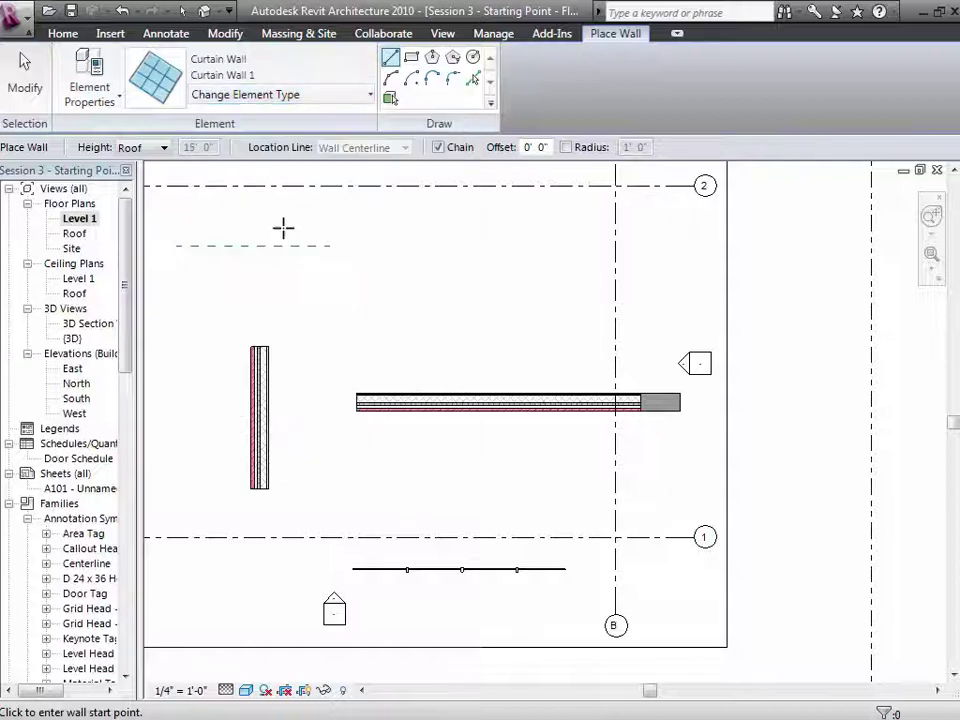
left_click(155, 587)
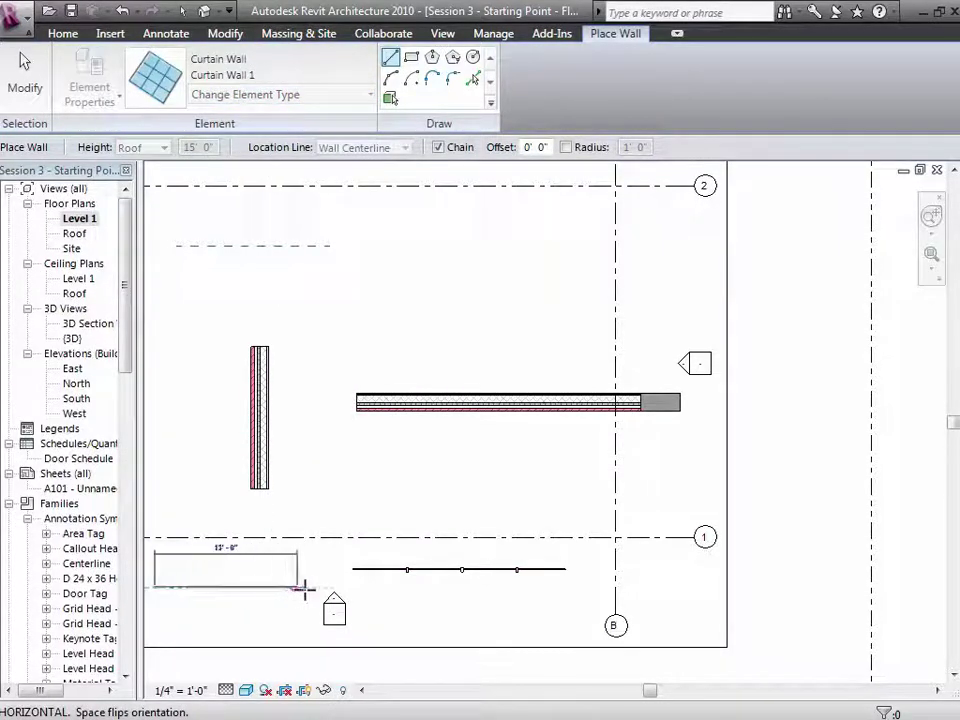
left_click(313, 587)
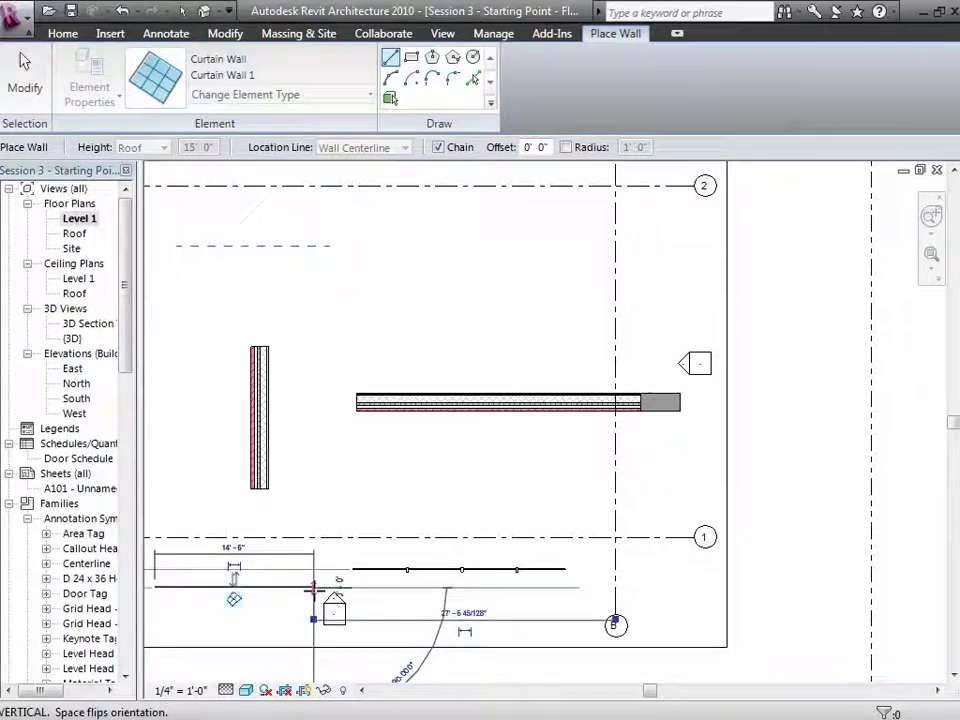
left_click(27, 106)
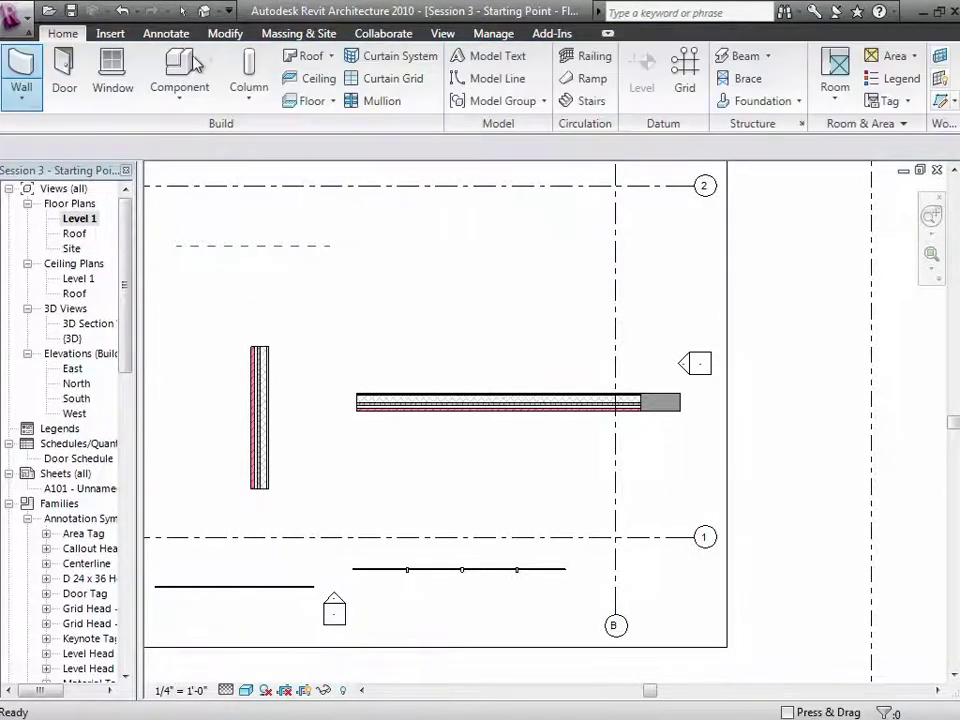
left_click(204, 12)
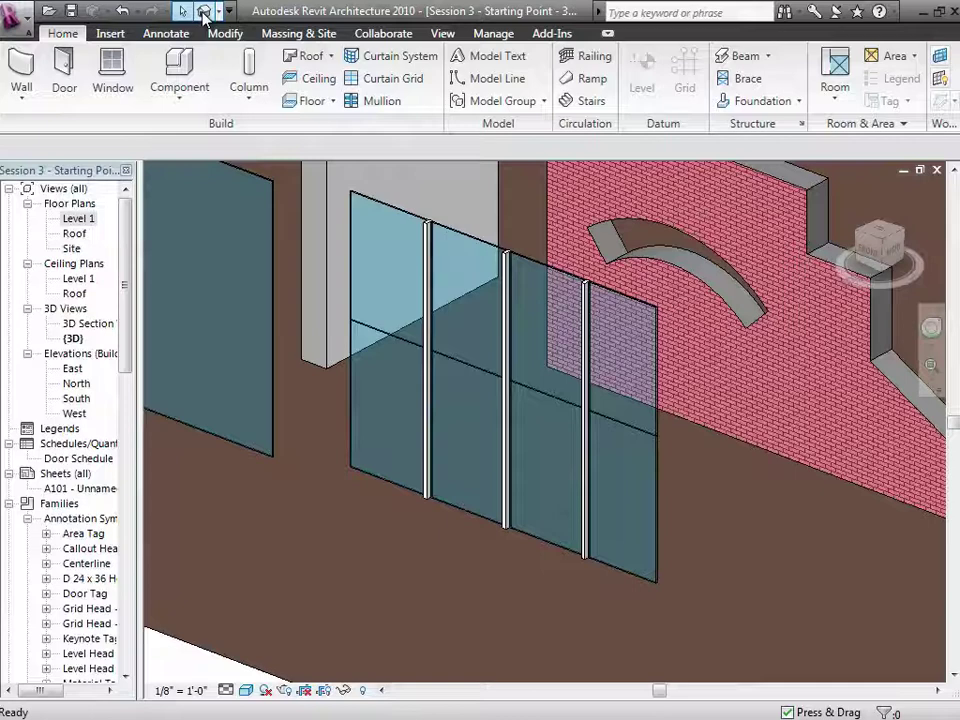
Zoom the 3D view to fit and inspect the new undivided Curtain Wall 1.
key("z")
key("f")
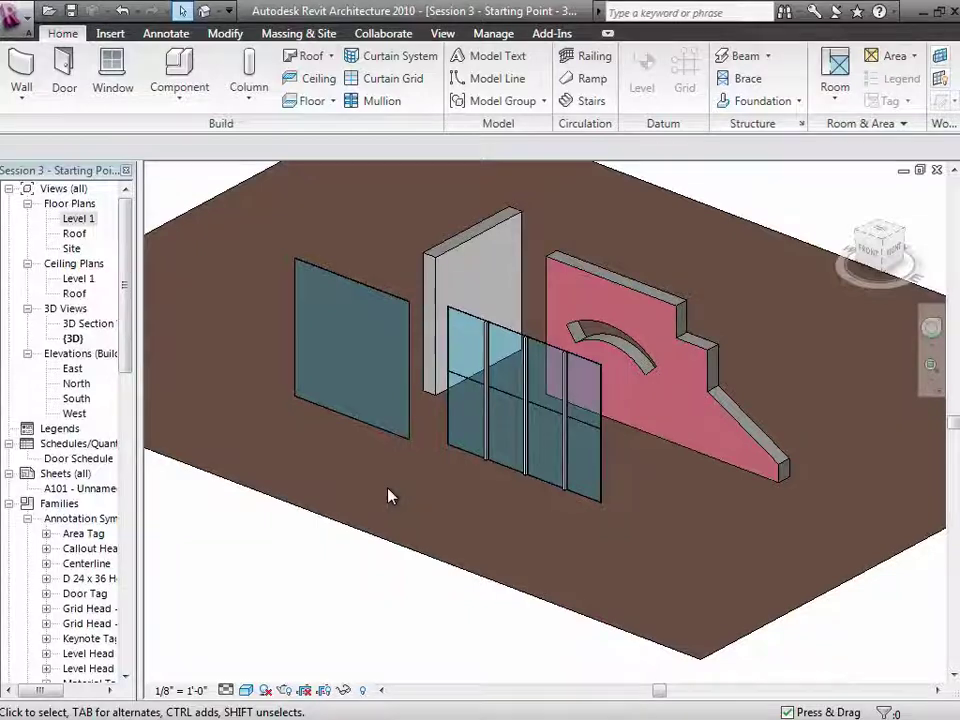
left_click(365, 431)
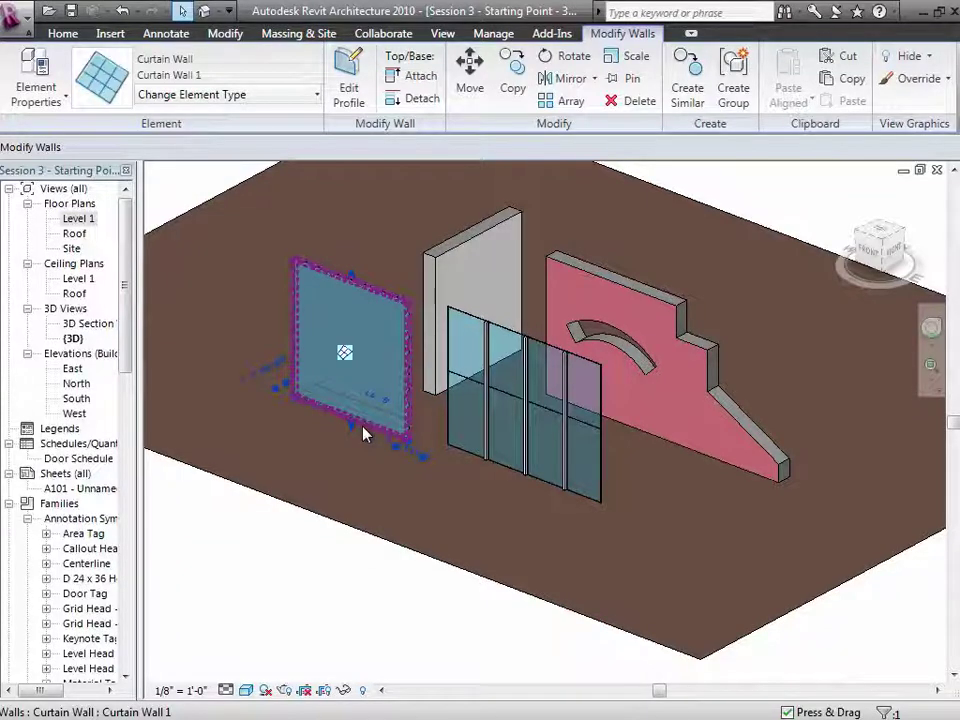
key("Escape")
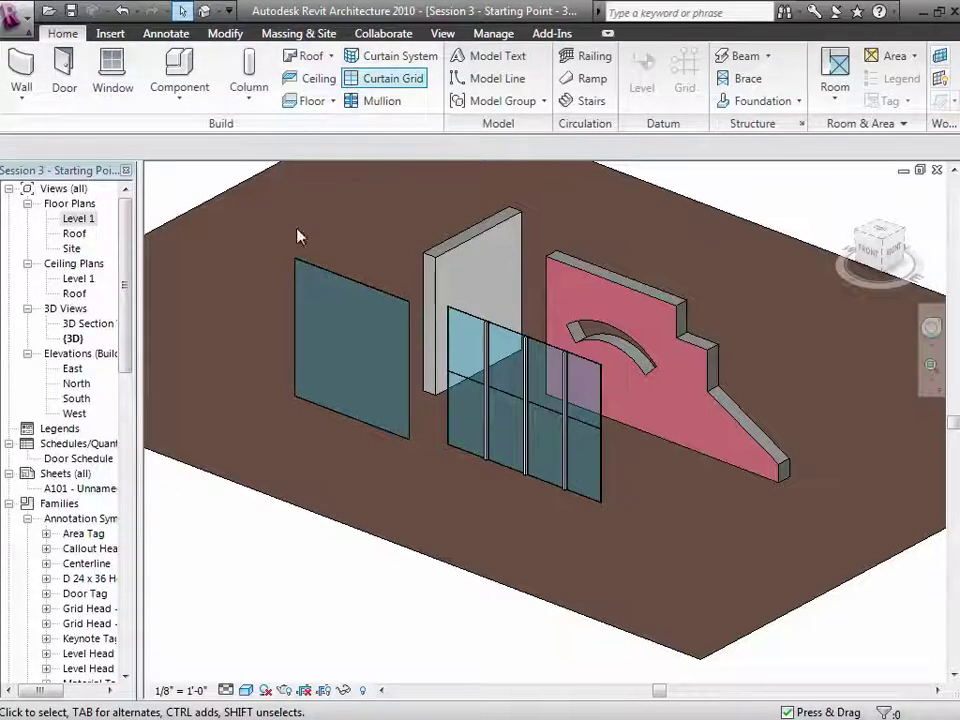
Add two vertical and two horizontal curtain grid lines to Curtain Wall 1.
left_click(385, 82)
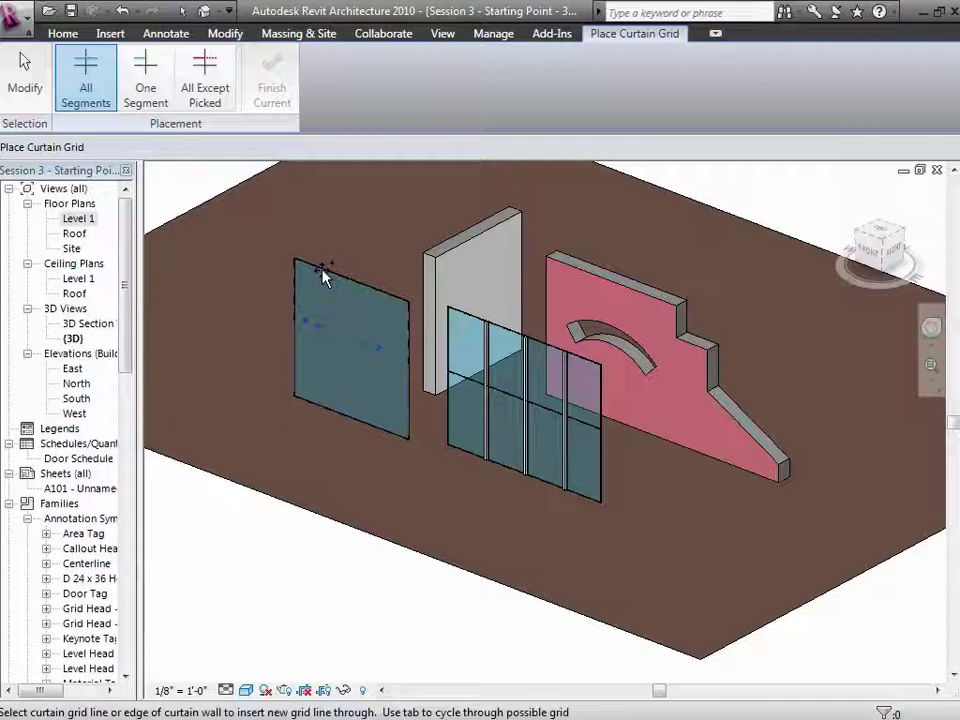
left_click(349, 272)
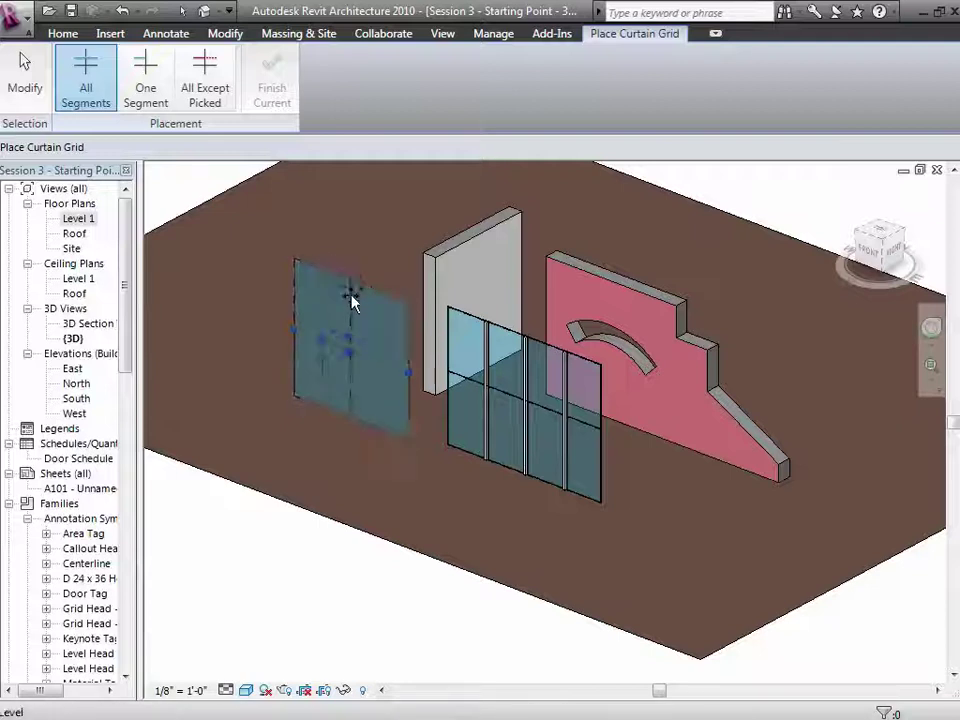
left_click(323, 268)
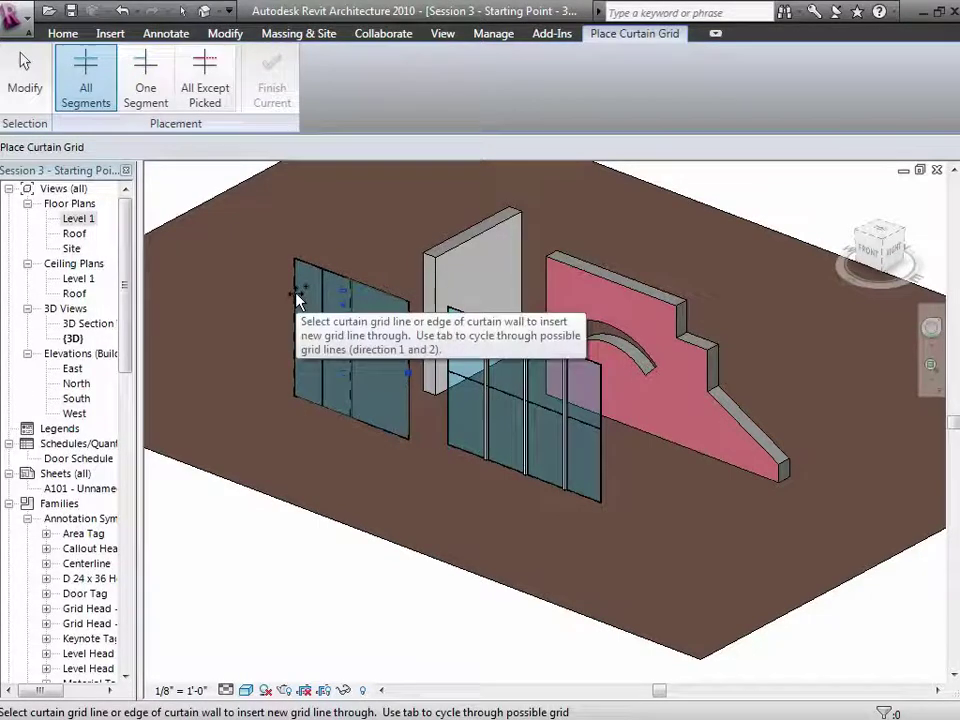
left_click(295, 298)
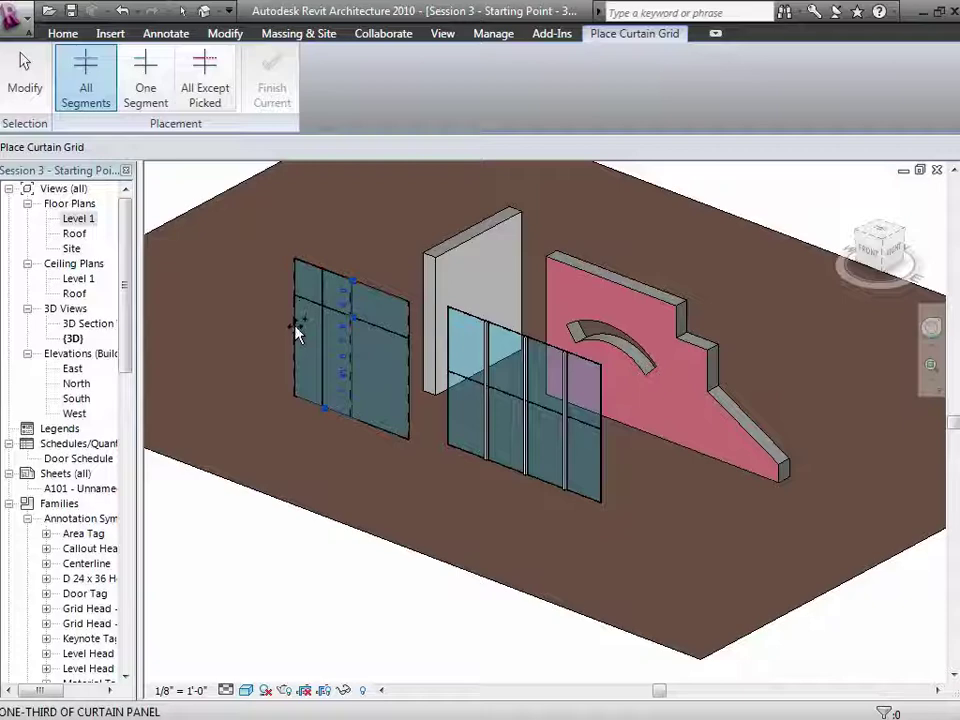
left_click(295, 330)
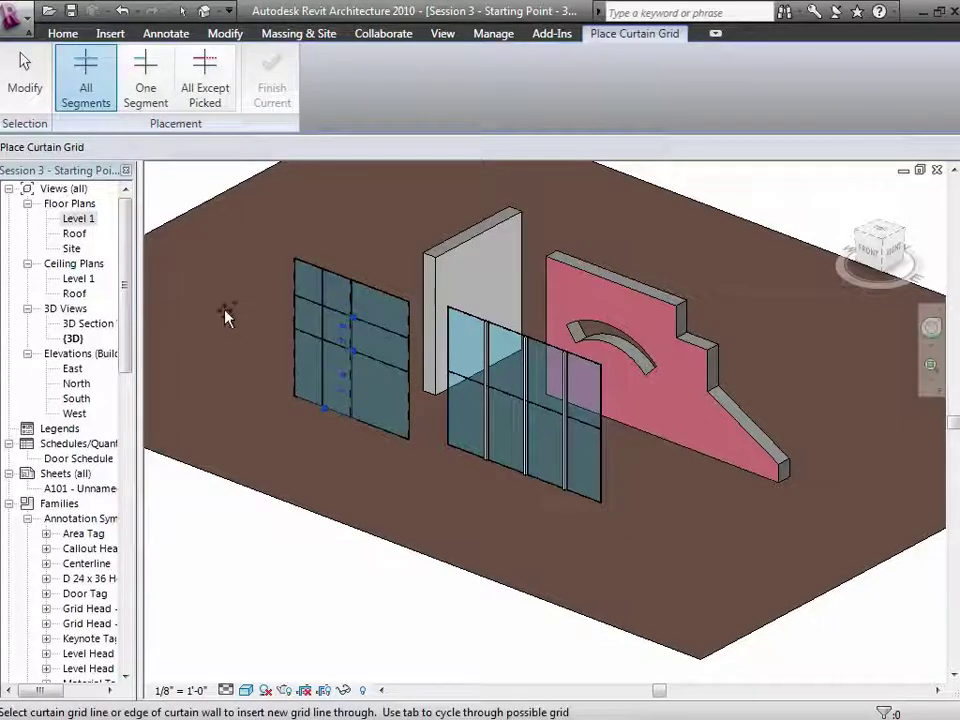
left_click(27, 92)
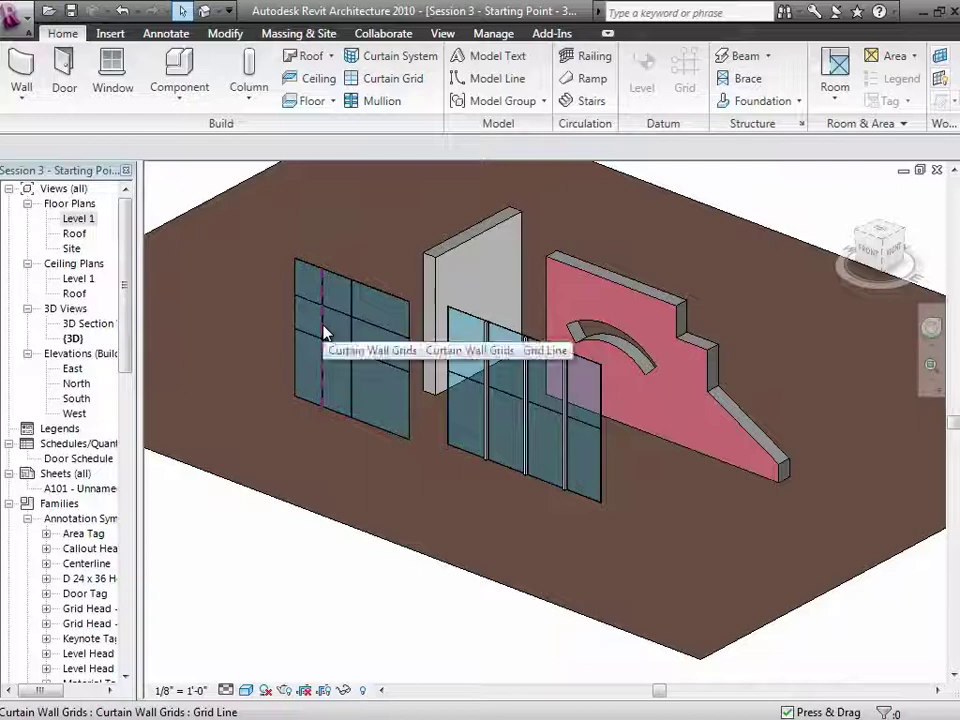
left_click(325, 333)
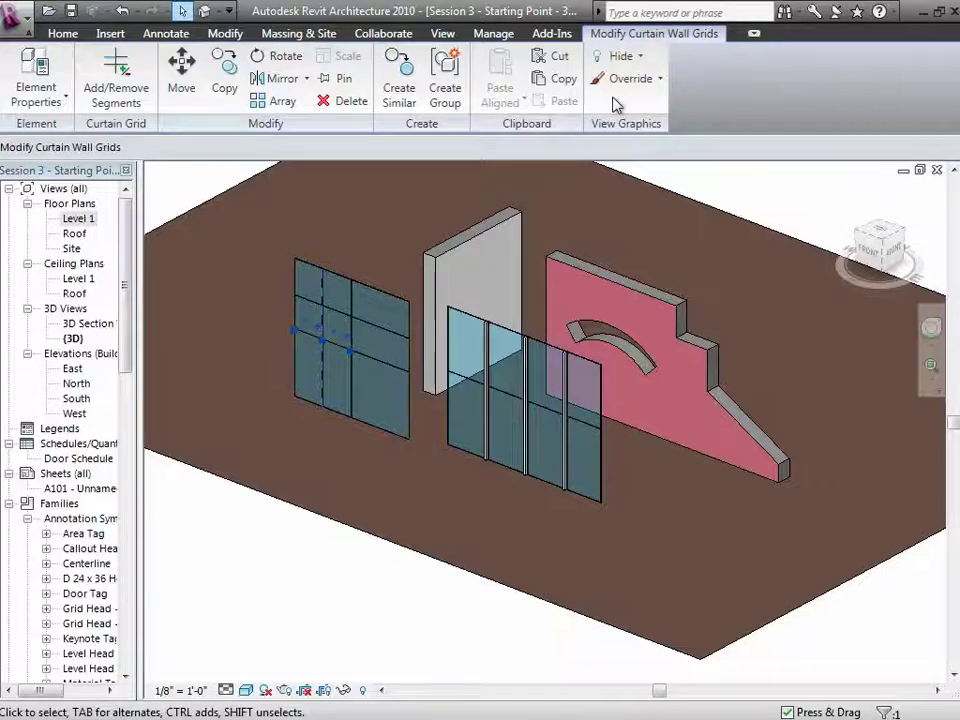
Remove the bottom segment of the left vertical grid line, merging the lower-left panels into one.
left_click(125, 80)
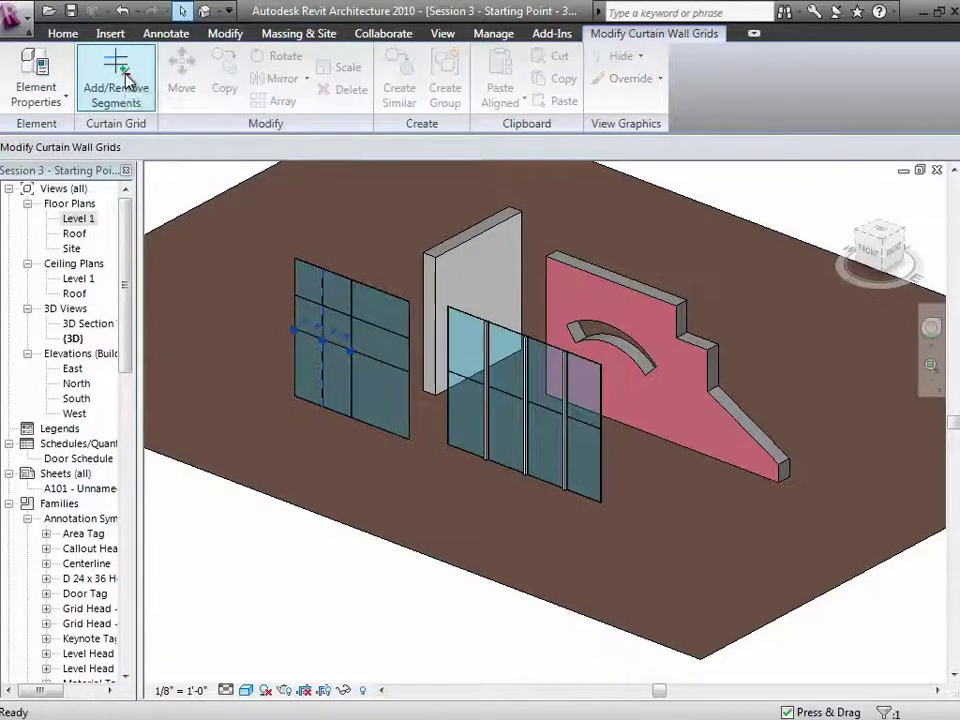
left_click(325, 327)
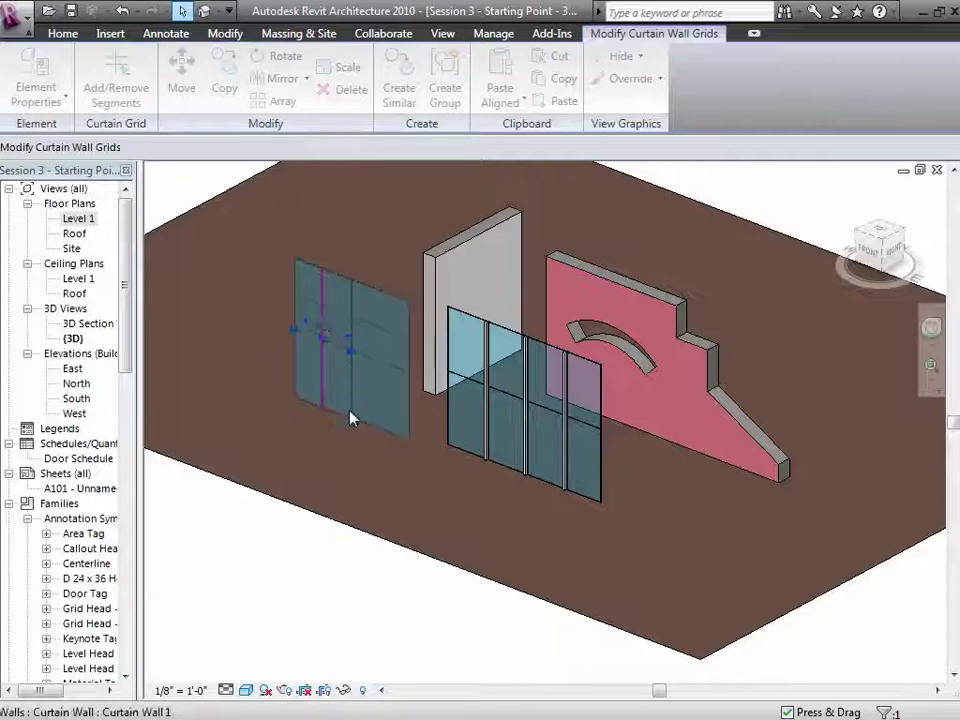
key("Escape")
key("Escape")
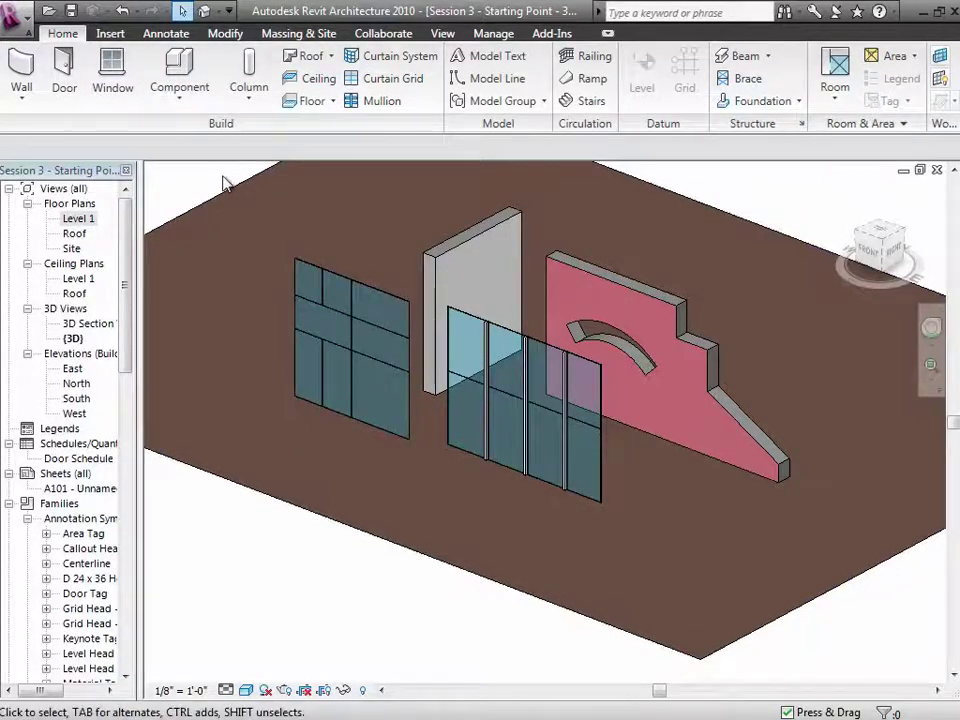
Place mullions on all grid lines of the left Curtain Wall 1.
left_click(360, 103)
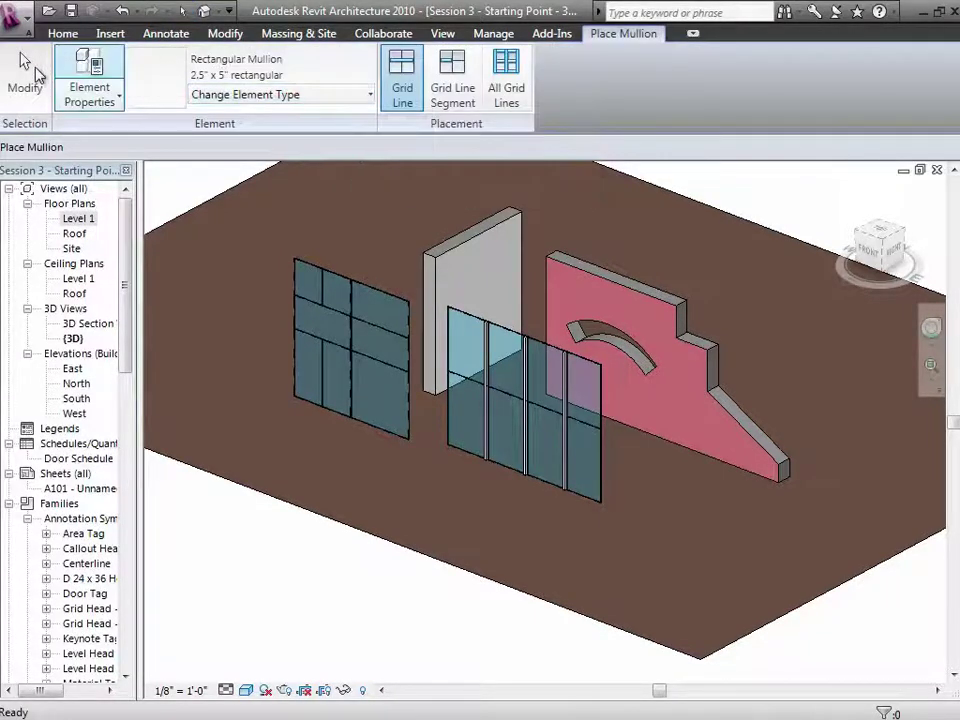
left_click(24, 70)
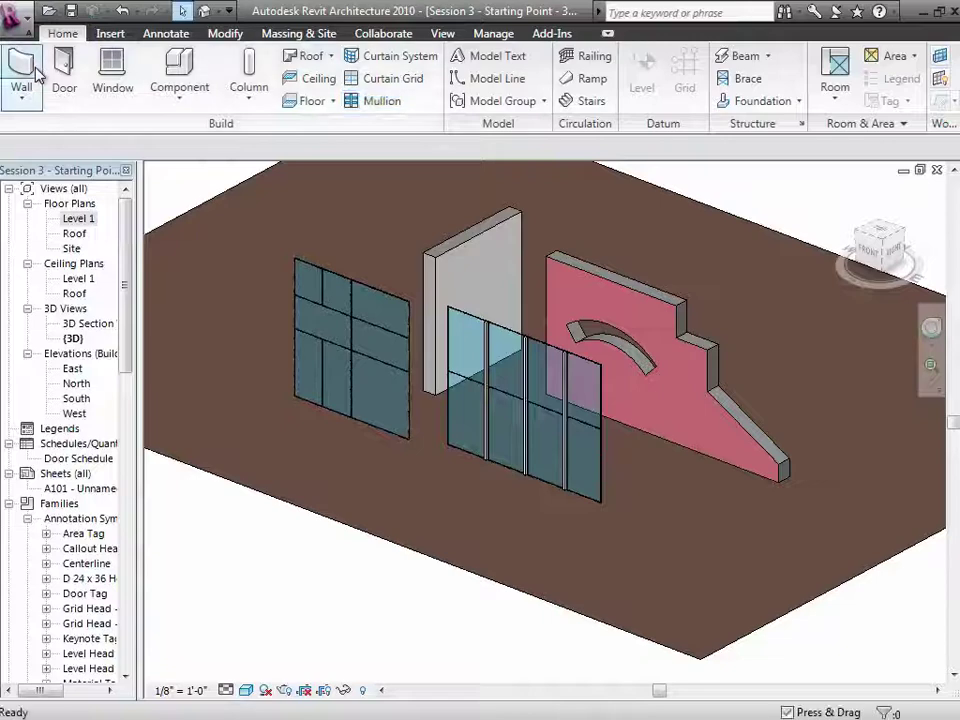
left_click(376, 101)
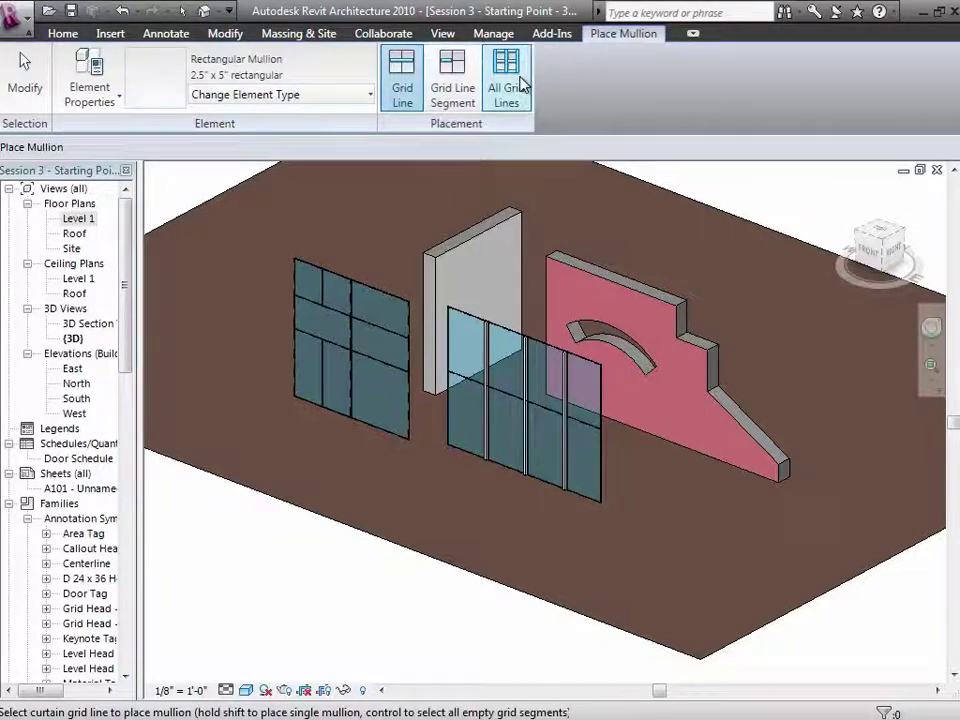
left_click(522, 87)
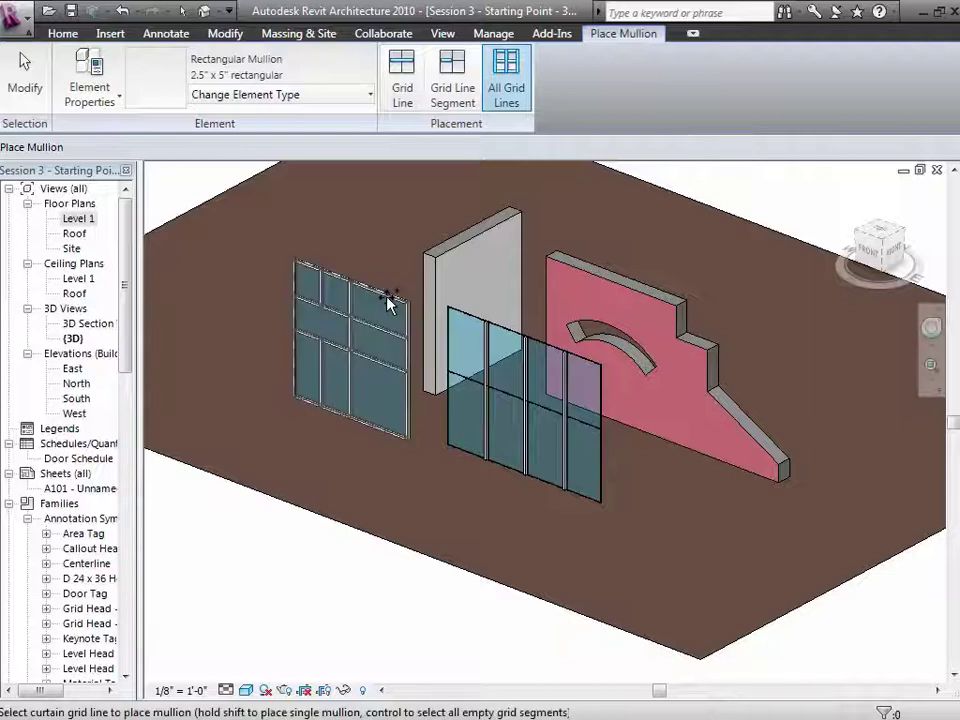
left_click(388, 303)
left_click(22, 80)
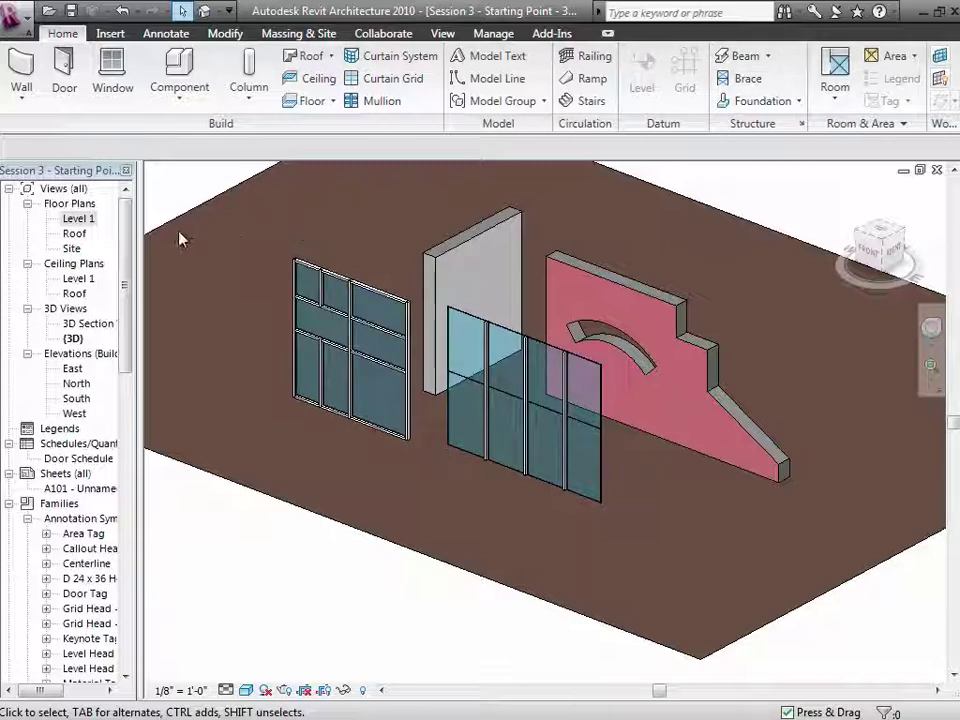
In the Level 1 plan, start a wall of type Exterior - Wood Siding on 2x4 Stud.
double_click(78, 218)
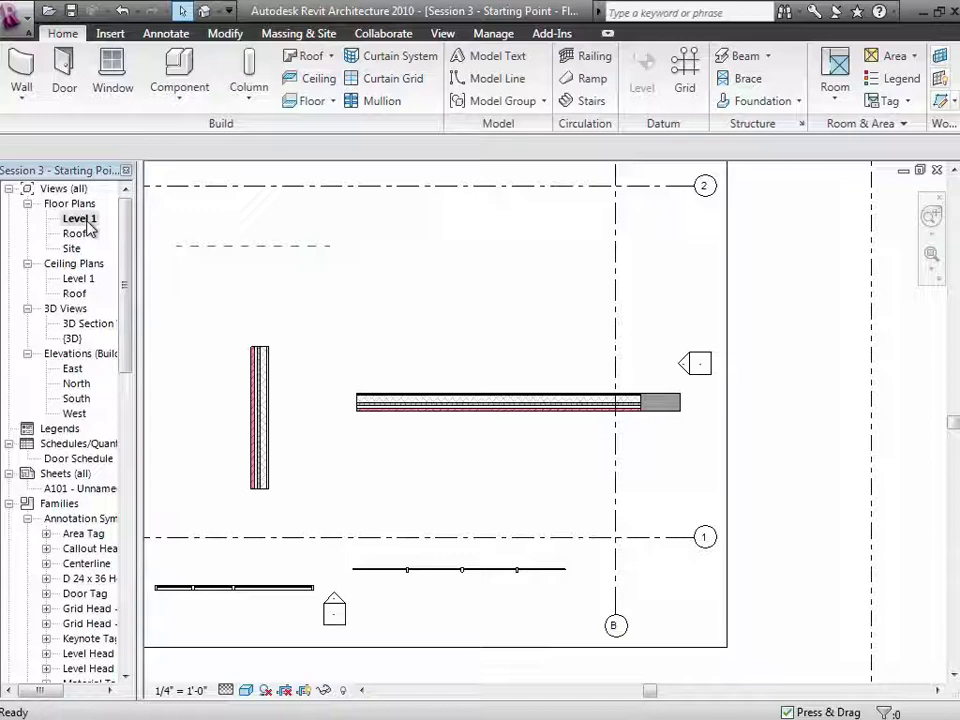
scroll(326, 427, "left", 5, "shift")
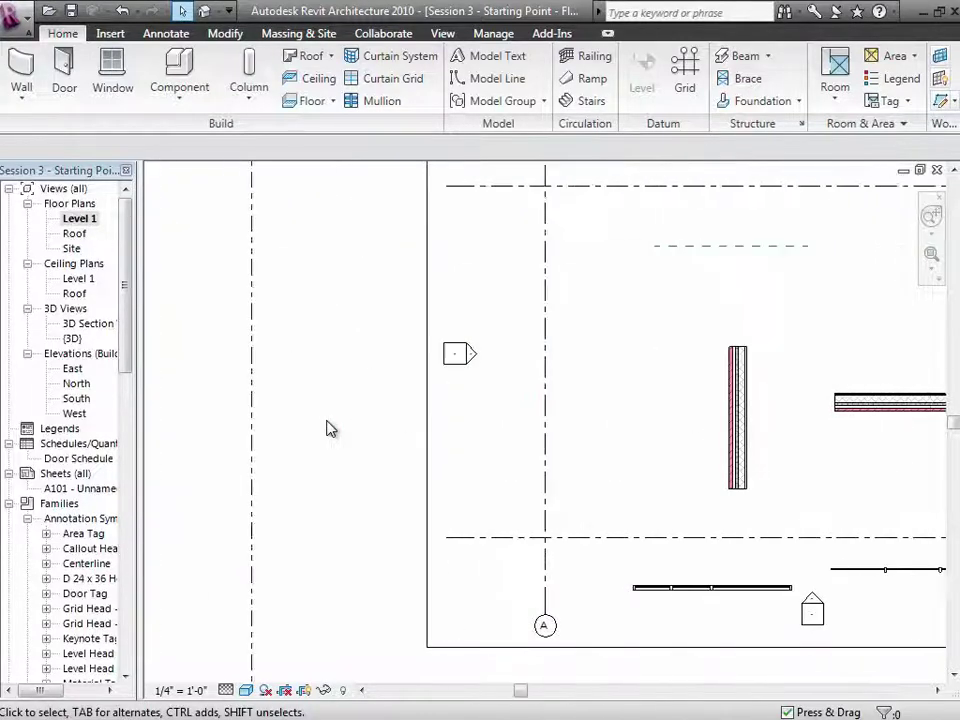
left_click(22, 94)
left_click(20, 133)
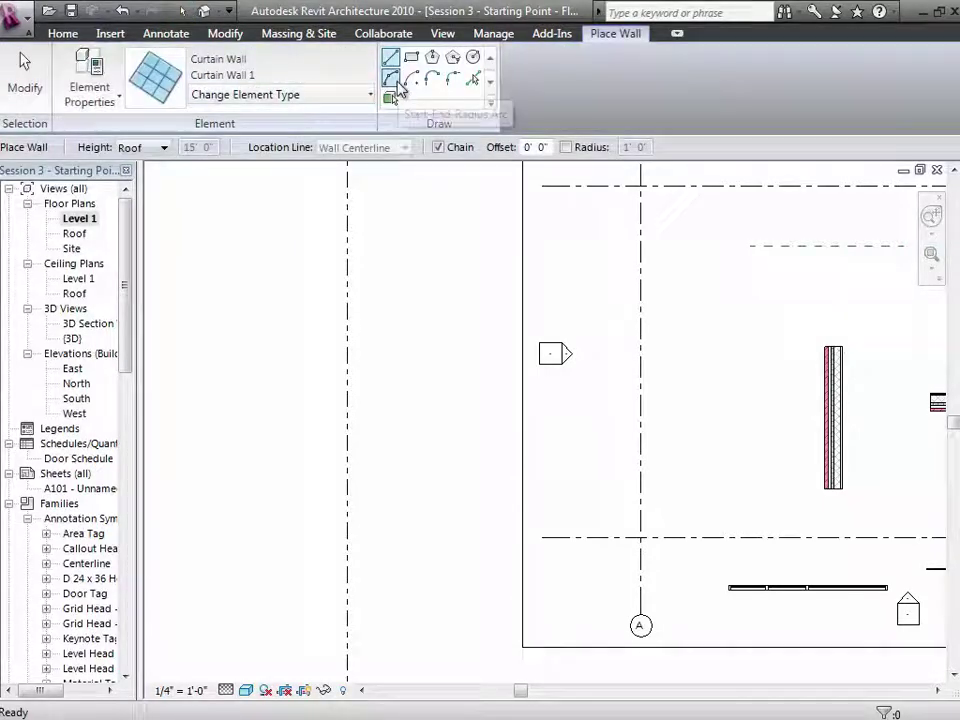
left_click(326, 96)
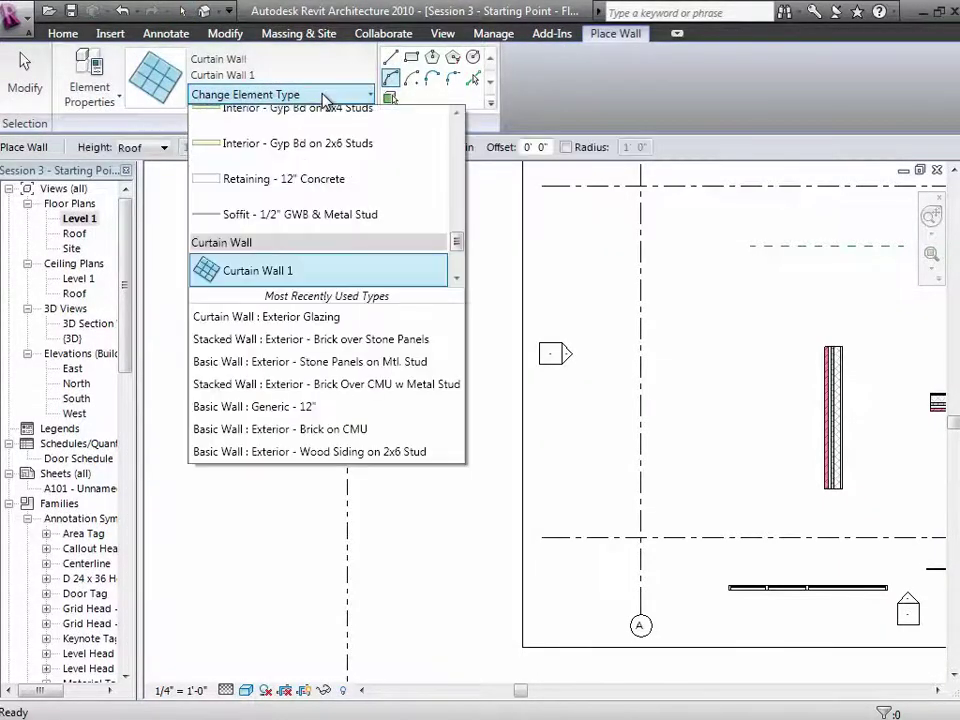
left_click_drag(456, 238, 456, 158)
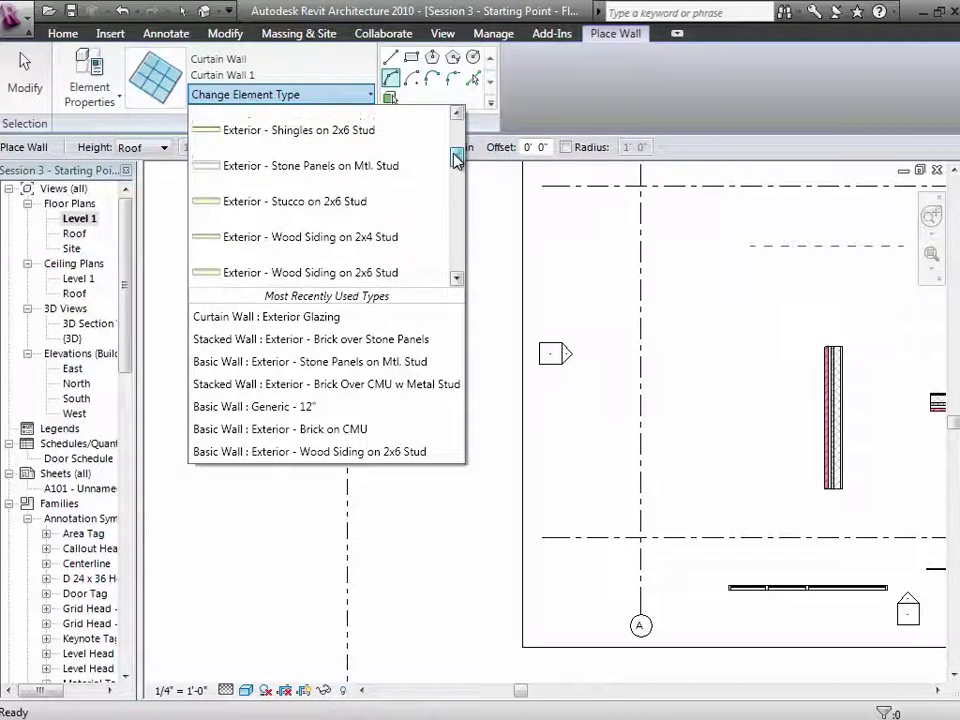
left_click(336, 246)
Draw the semicircular arc wall from start, end and bend points, then view it in 3D.
left_click(567, 455)
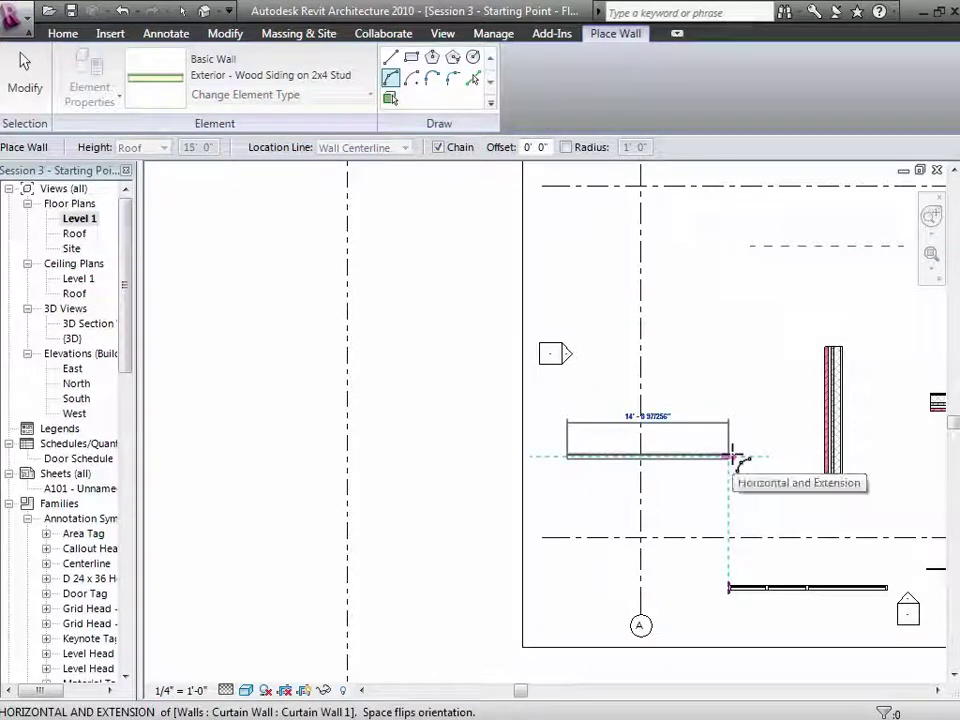
left_click(731, 456)
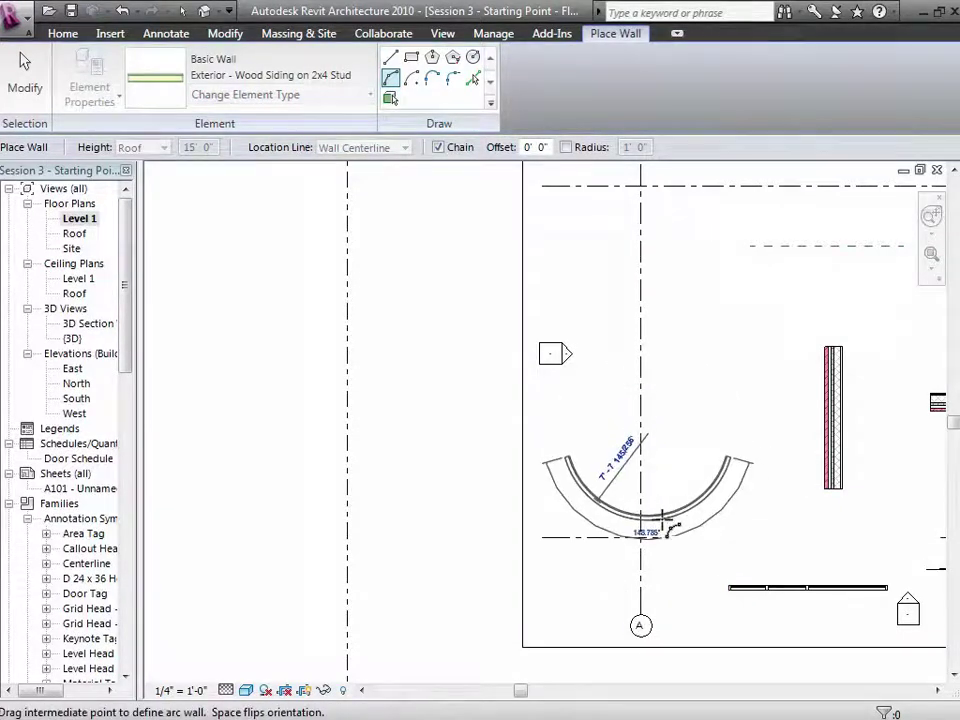
left_click(655, 519)
left_click(25, 100)
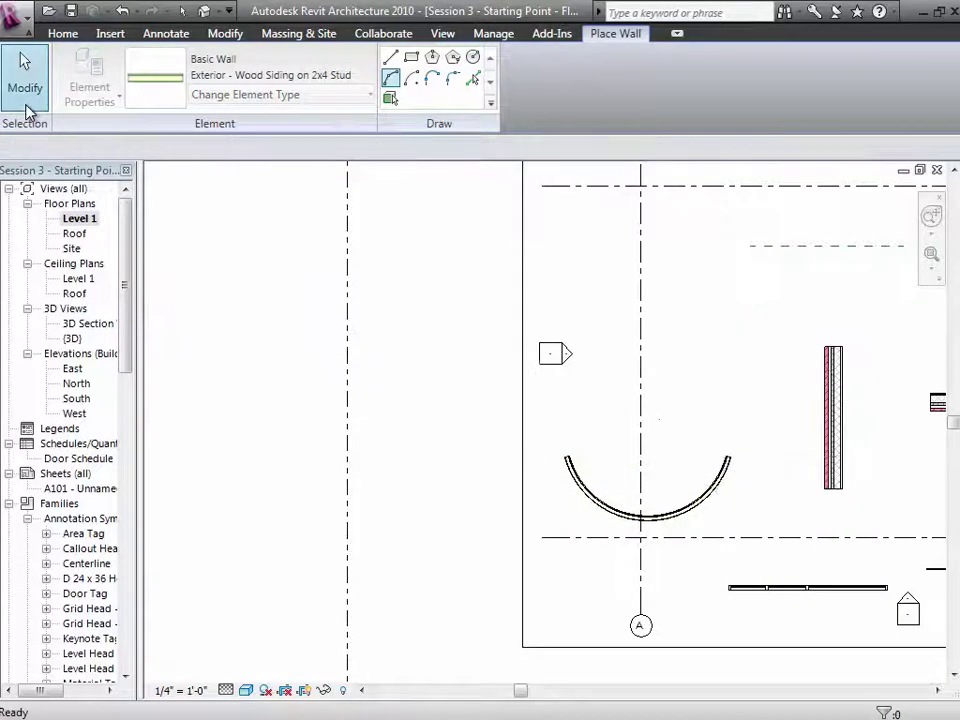
left_click(204, 14)
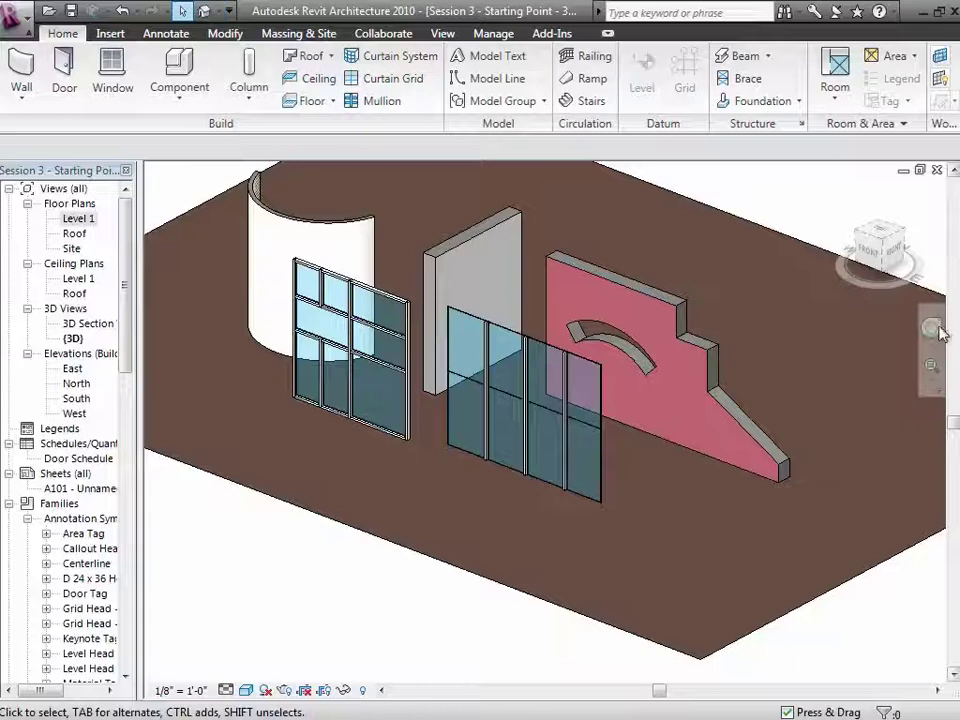
Orbit to face the curved wood-siding wall and change its type to Curtain Wall 1.
left_click(931, 365)
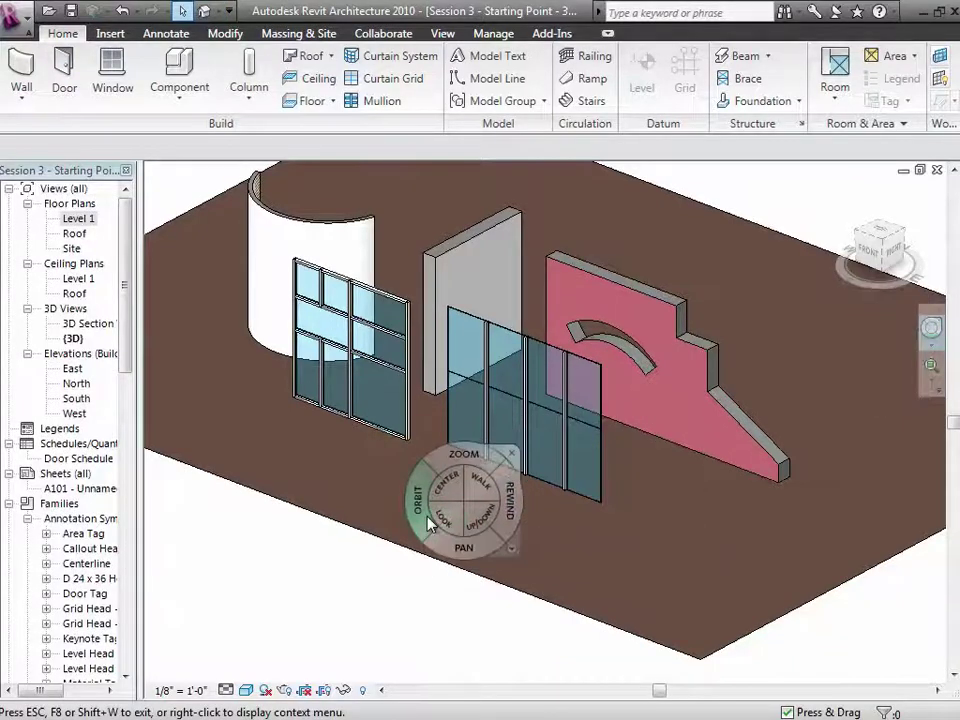
left_click_drag(429, 521, 616, 523)
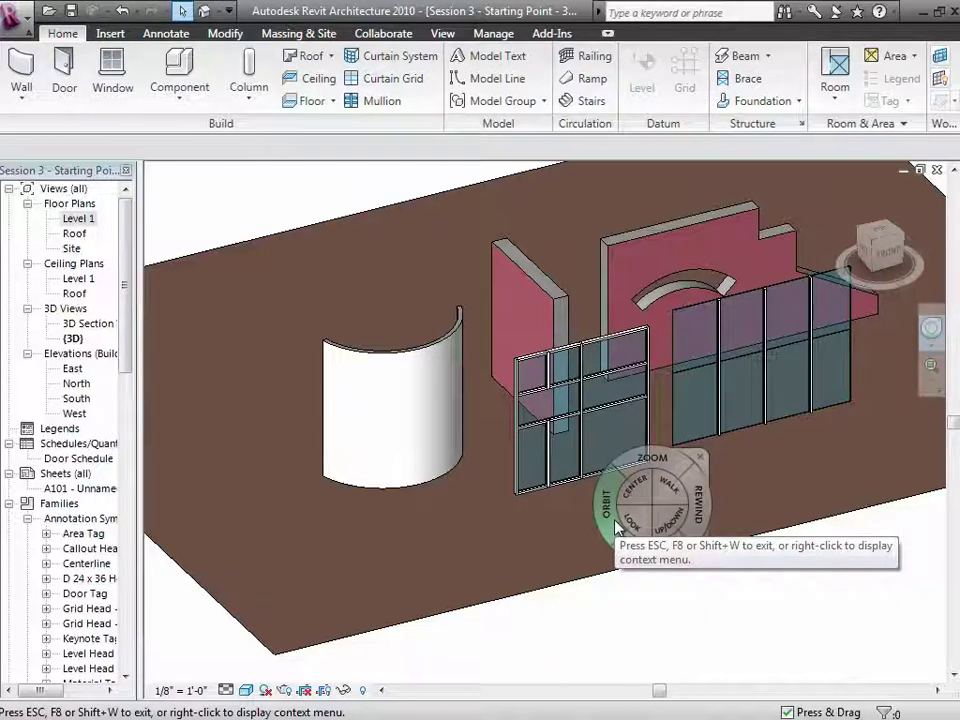
left_click(183, 12)
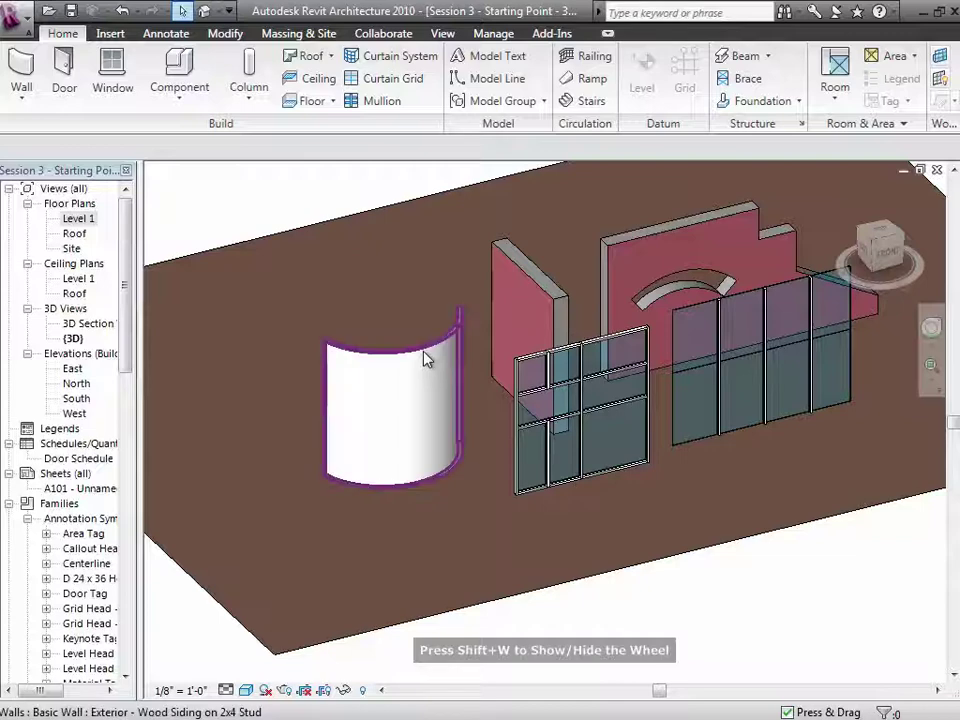
left_click(424, 360)
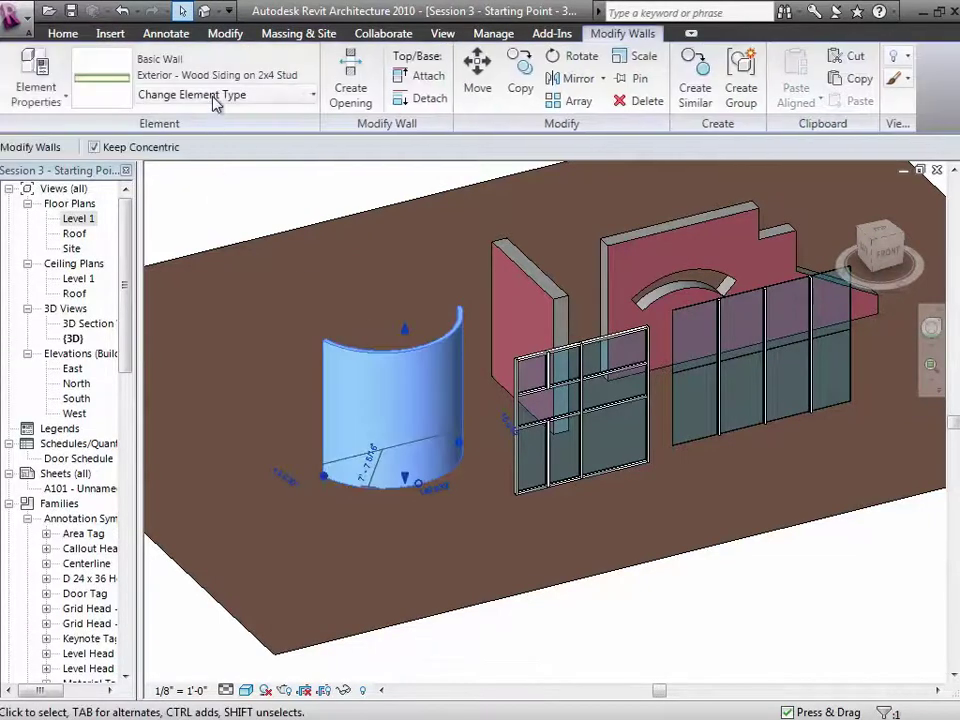
left_click(217, 99)
scroll(403, 120, "up", 1)
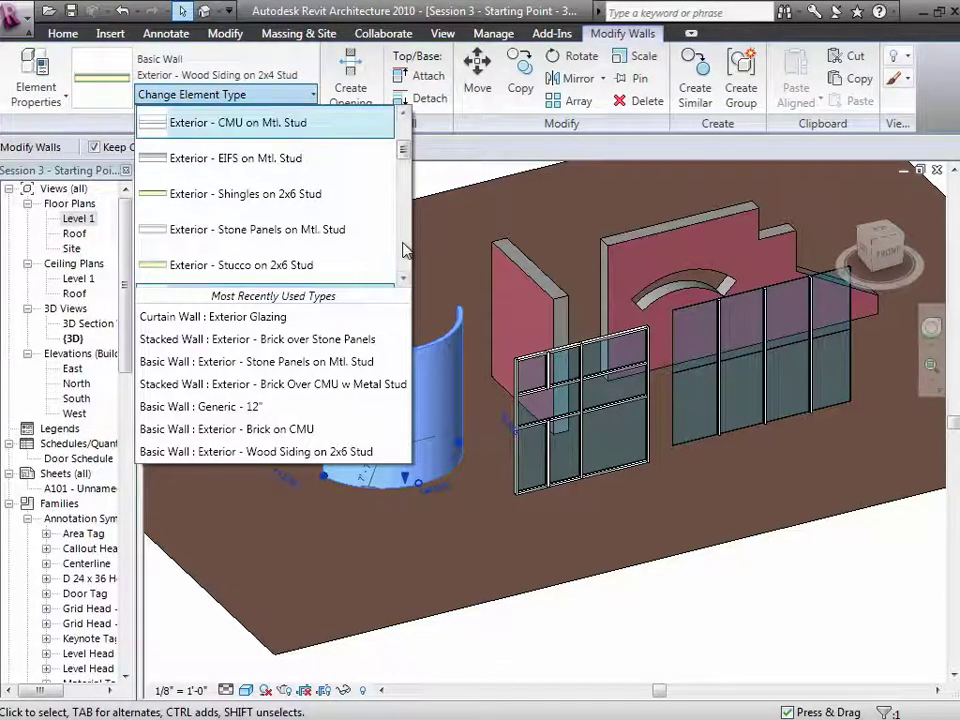
scroll(405, 205, "down", 1)
scroll(404, 215, "down", 6)
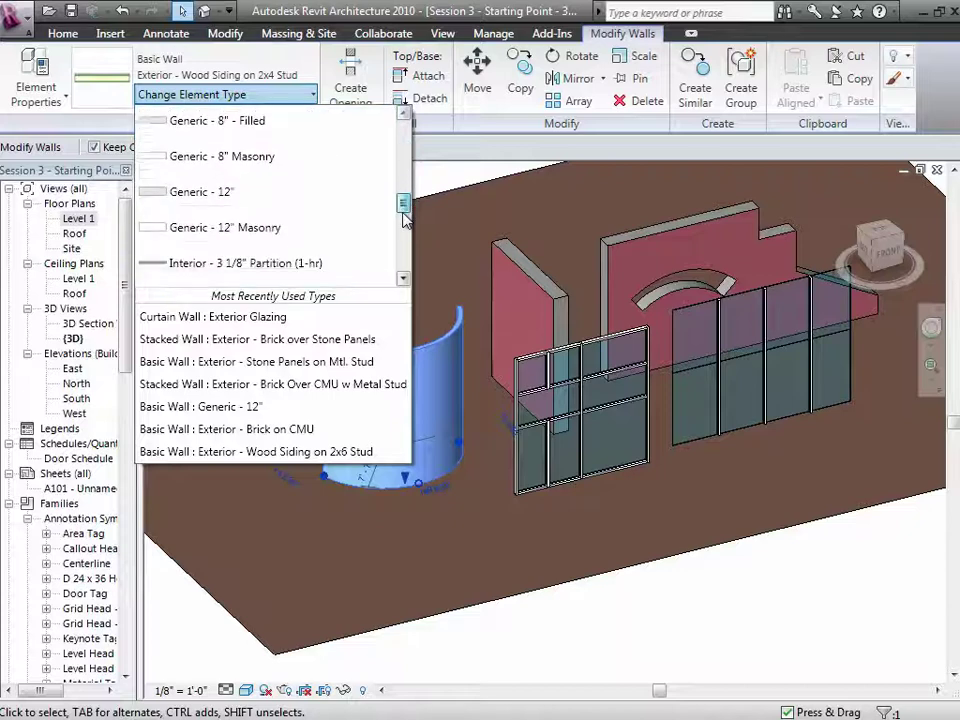
scroll(404, 248, "down", 2)
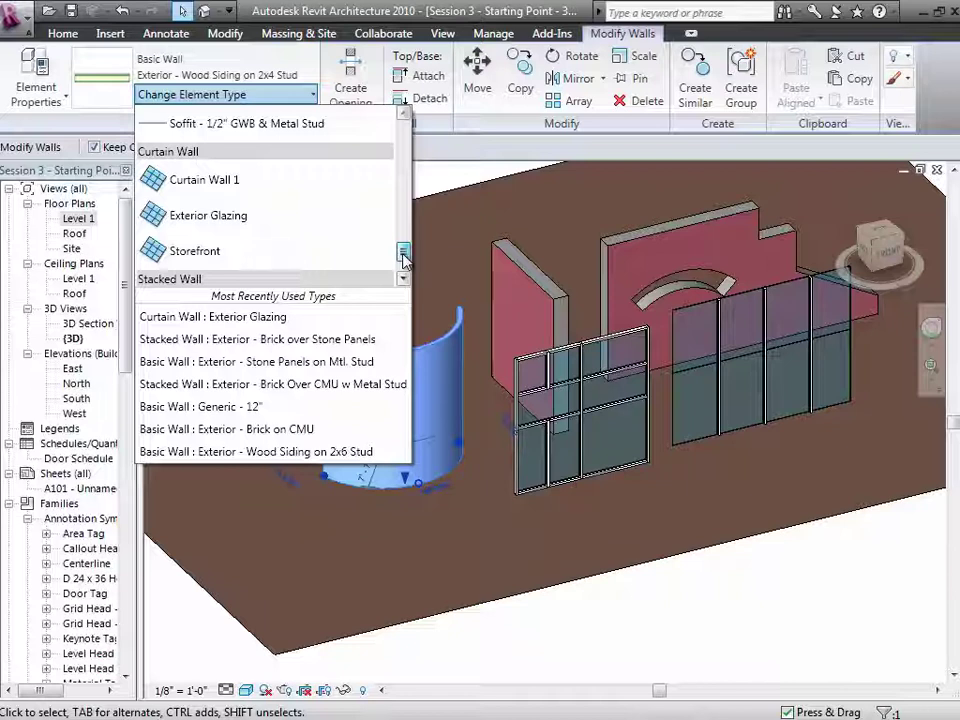
left_click(253, 188)
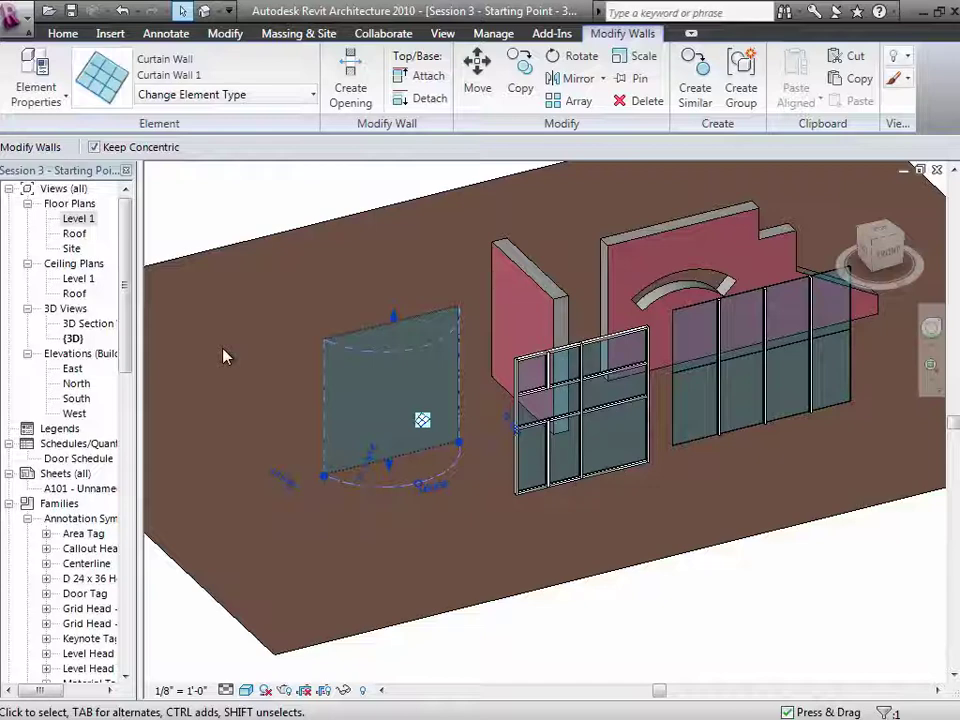
left_click(64, 36)
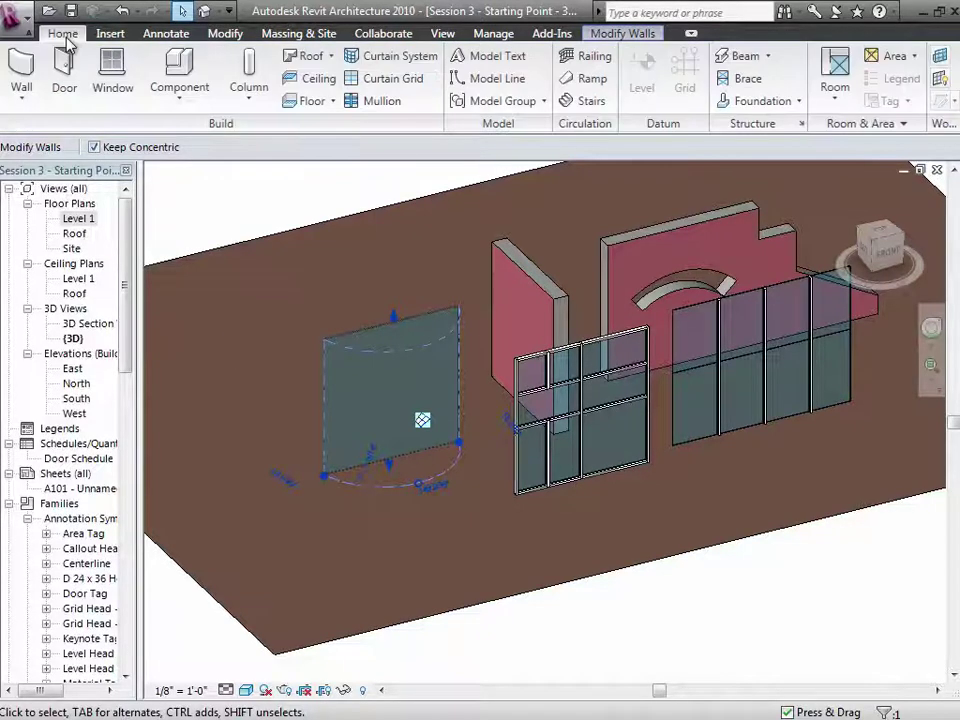
Add four vertical and two horizontal curtain grid lines across the curved Curtain Wall 1.
left_click(382, 80)
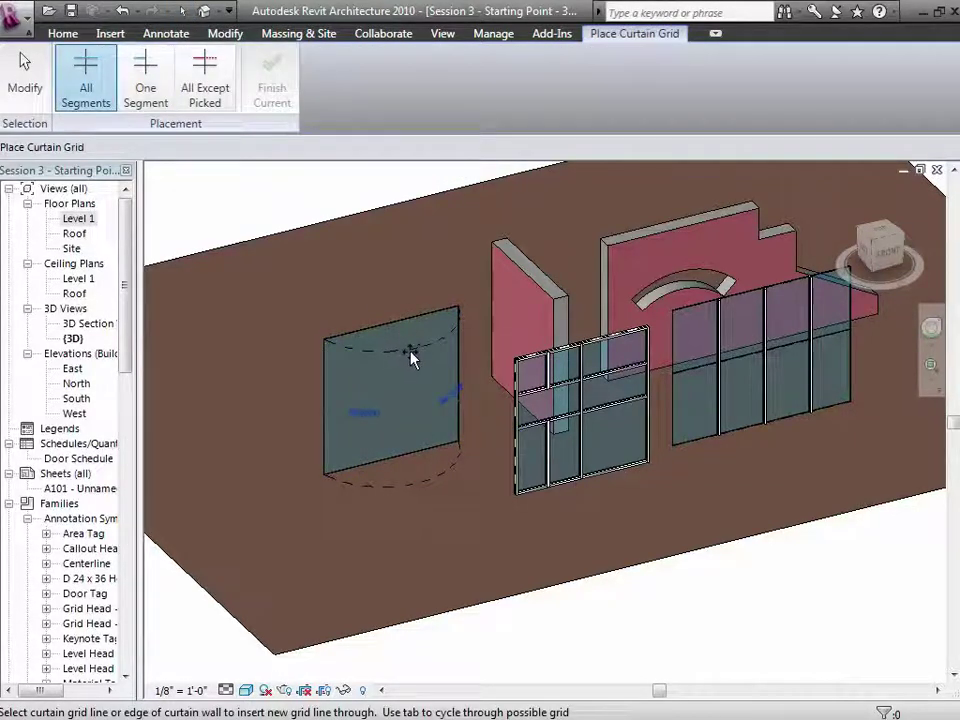
left_click(413, 356)
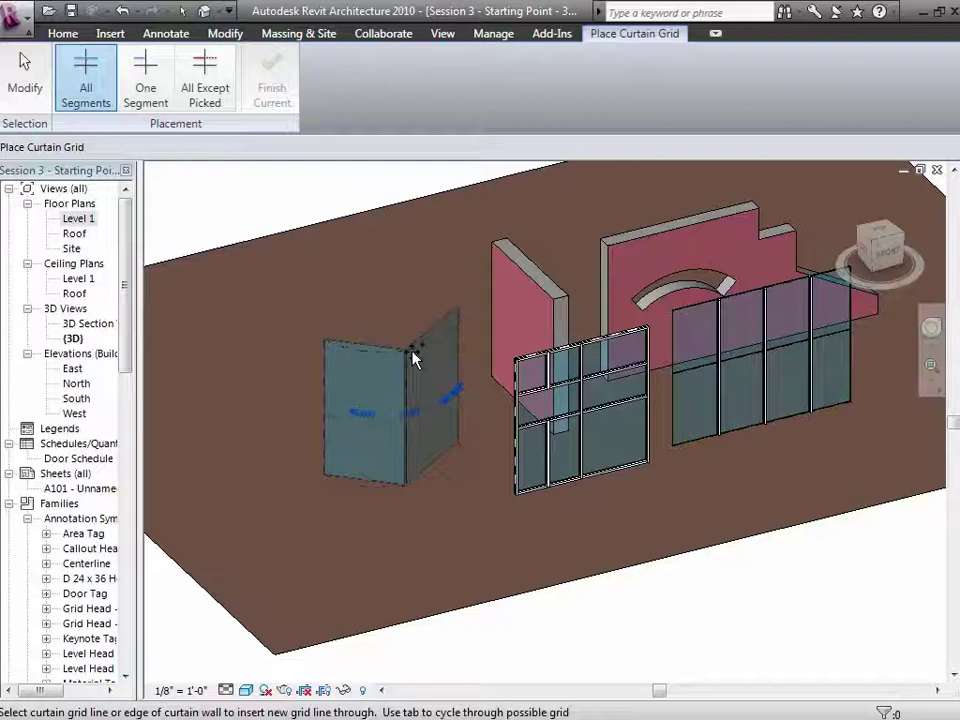
left_click(356, 356)
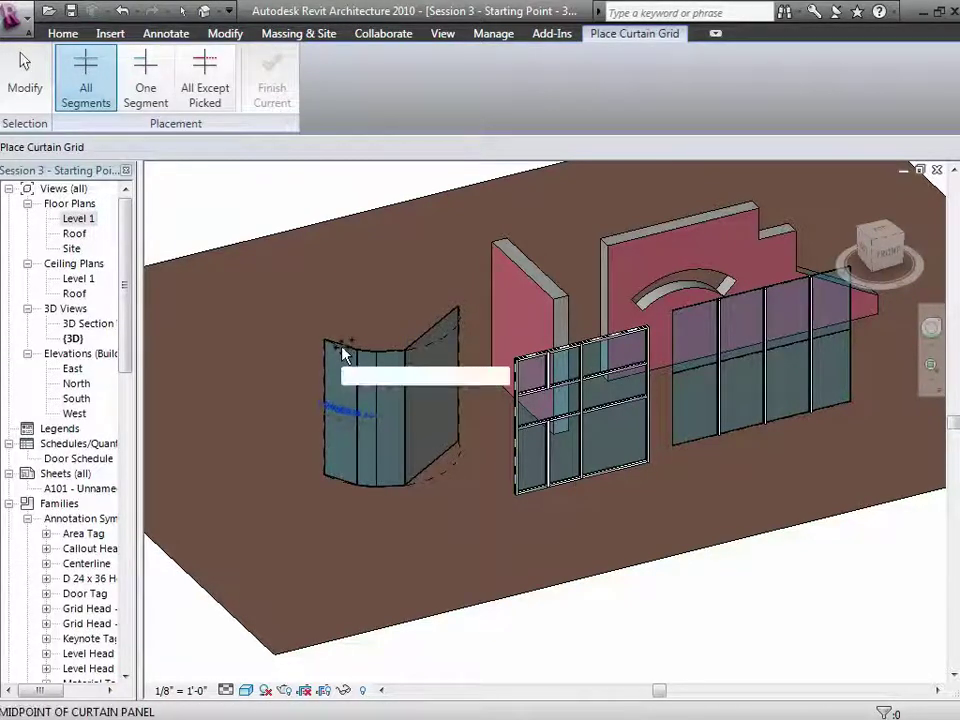
left_click(421, 347)
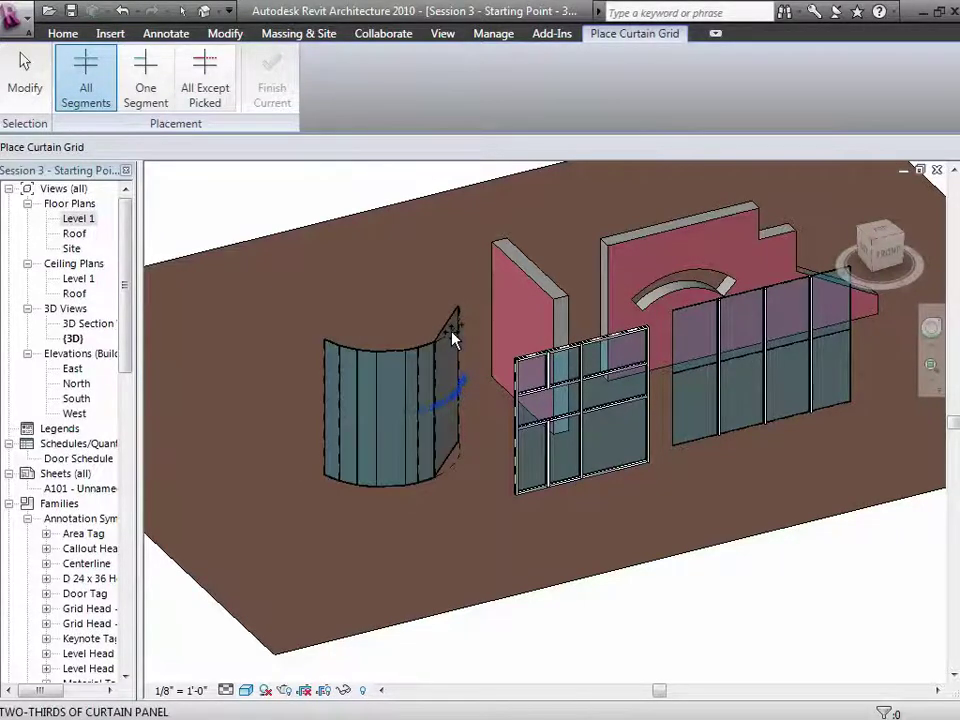
left_click(453, 340)
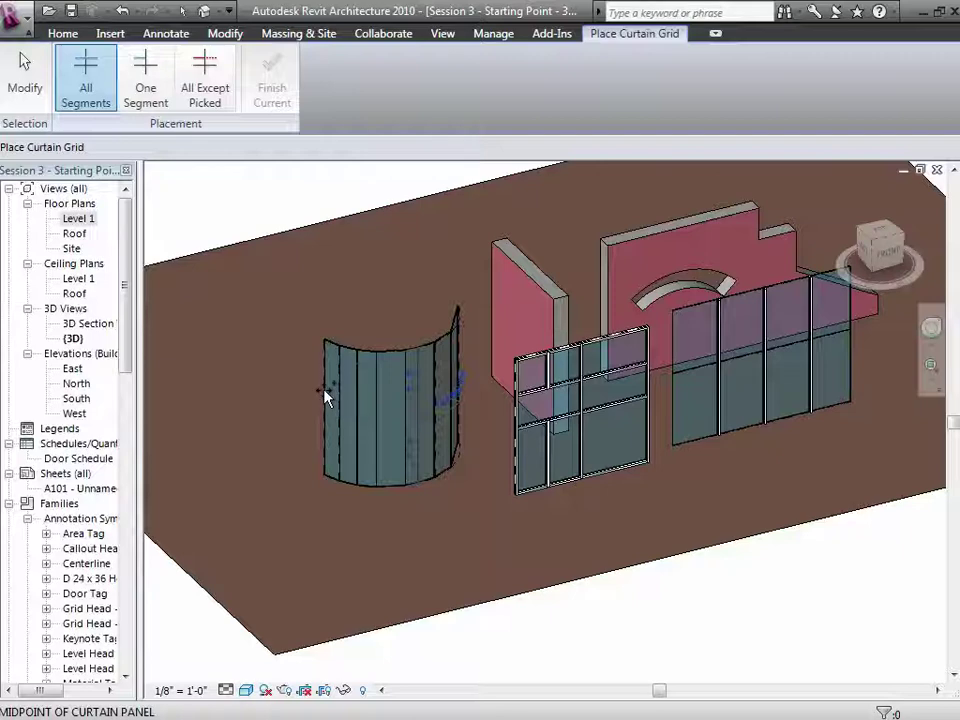
left_click(326, 438)
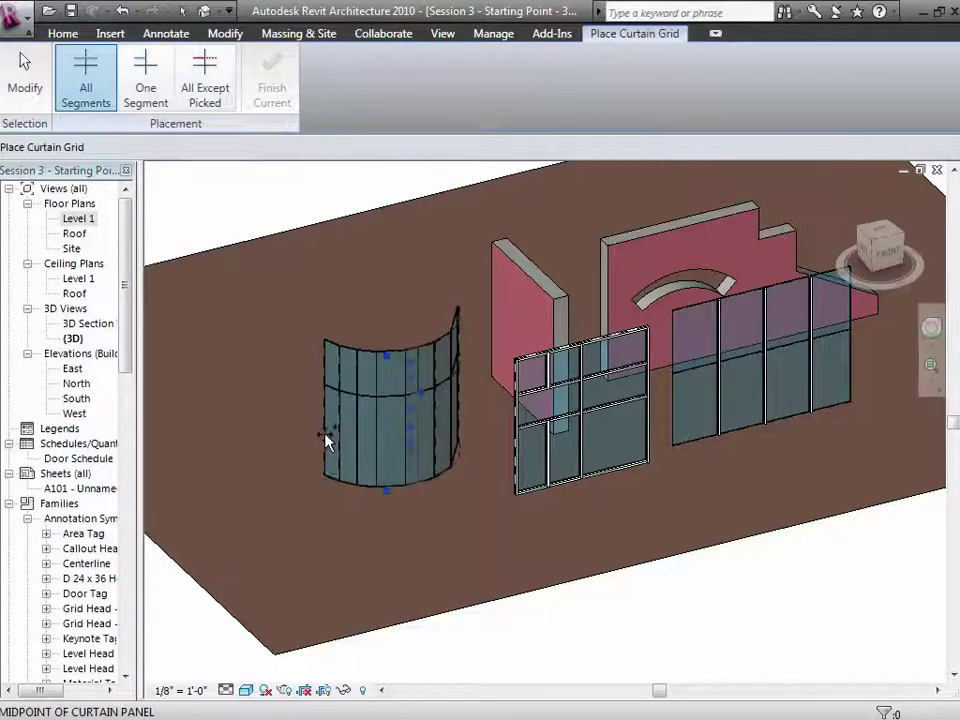
left_click(326, 440)
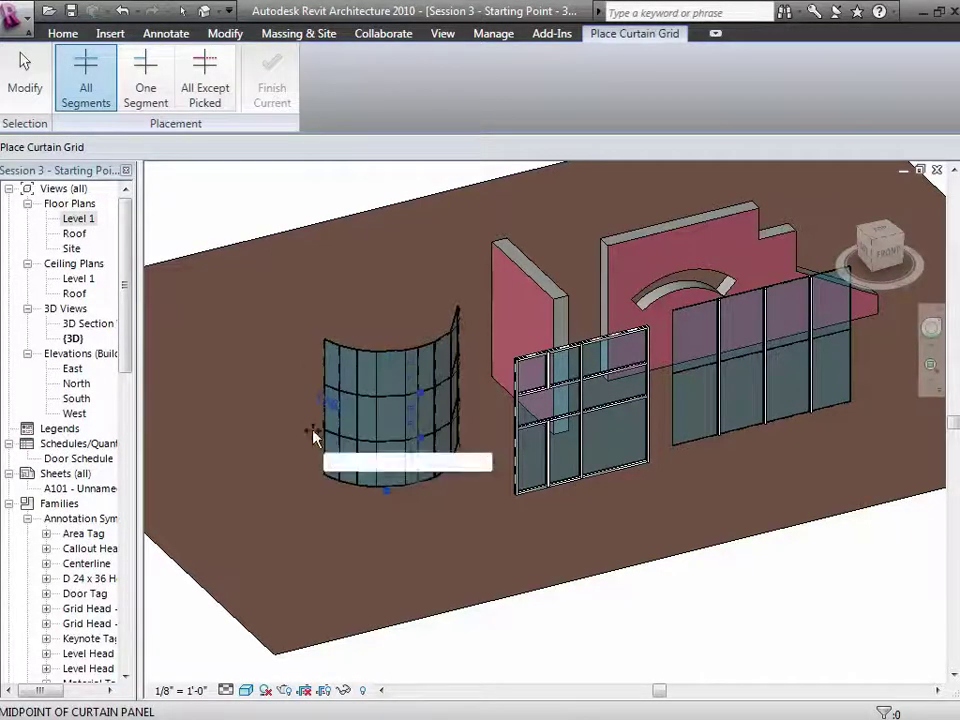
left_click(18, 80)
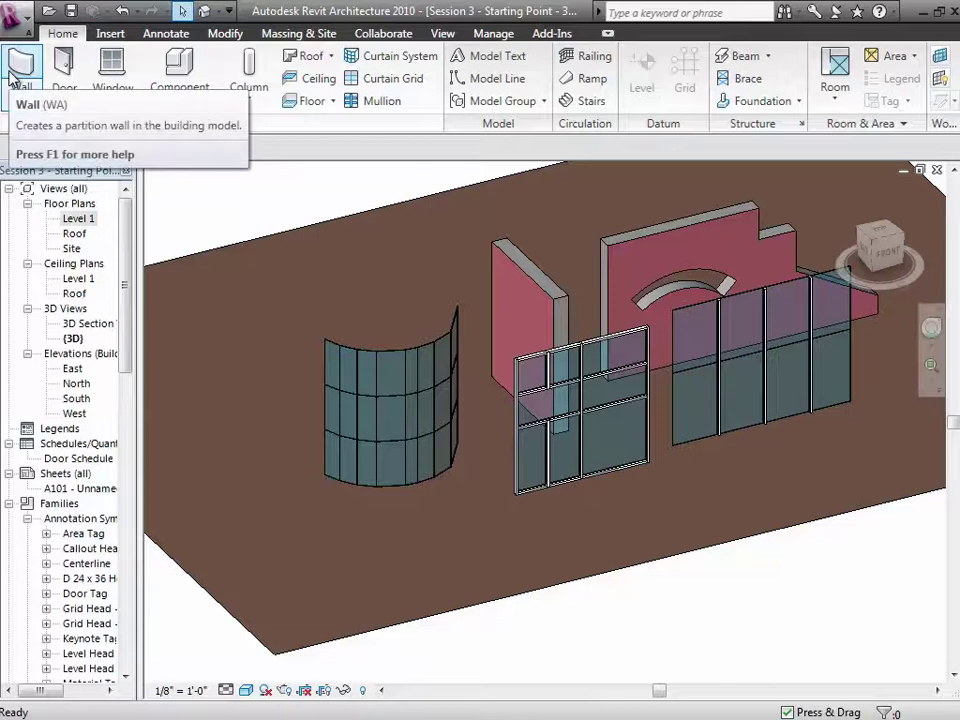